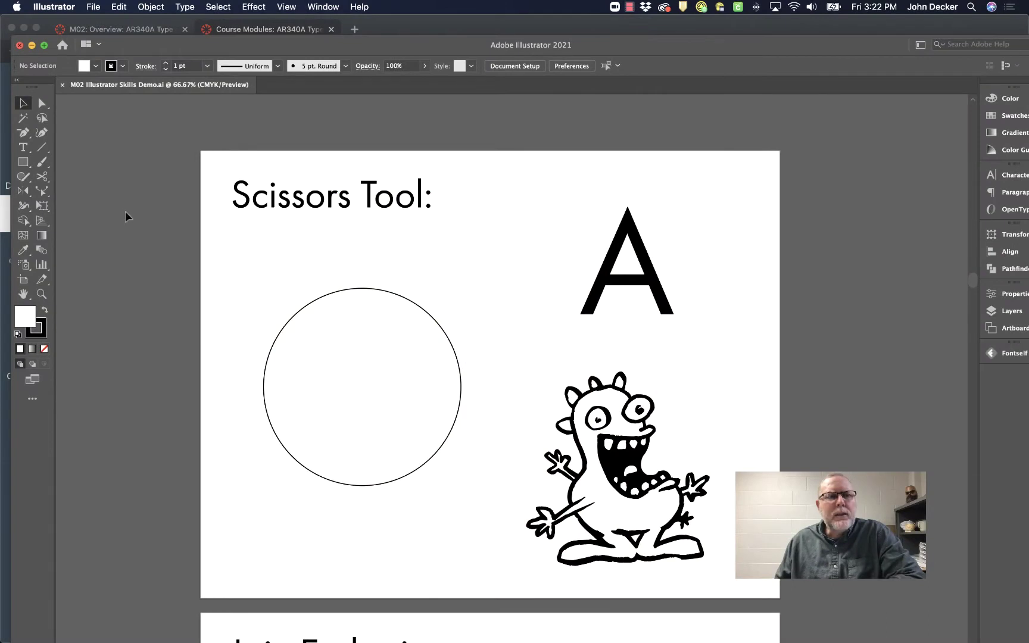
Try the Eraser Tool, then switch to the Scissors Tool from the same flyout.
click(41, 180)
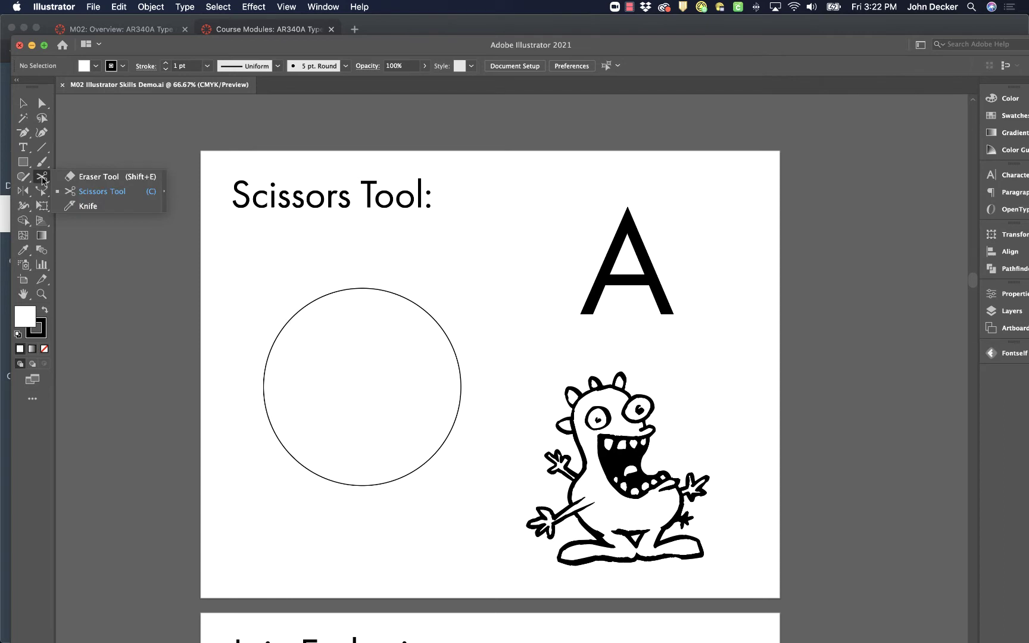
click(75, 177)
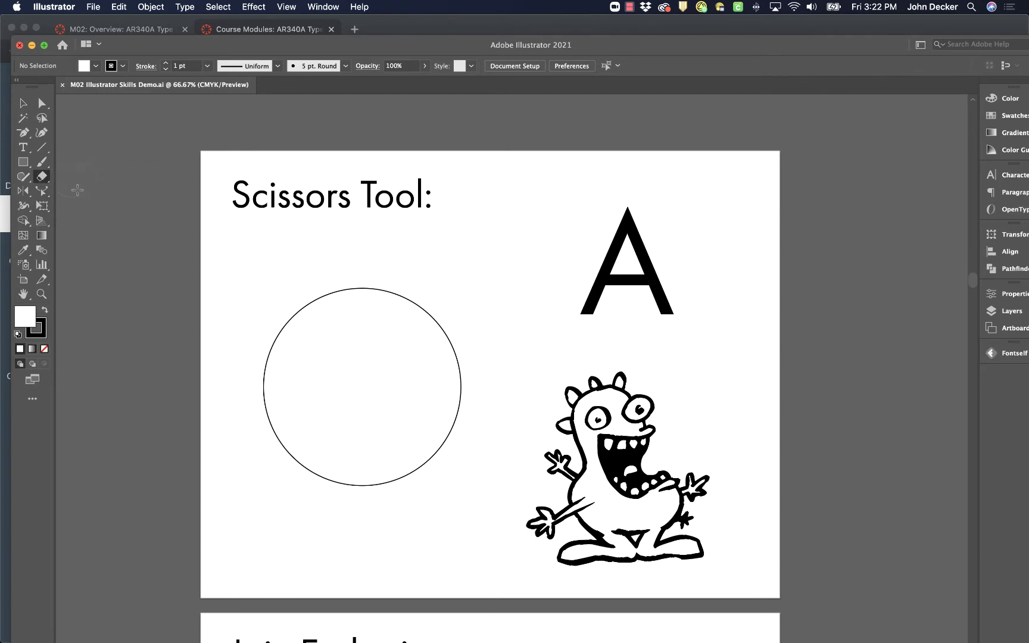
click(41, 180)
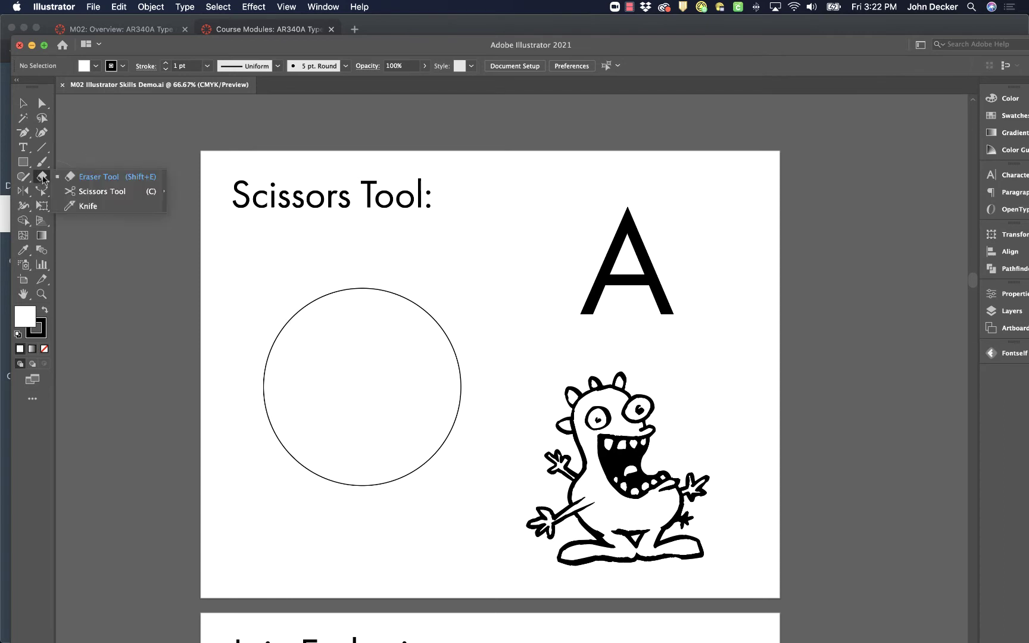
click(81, 189)
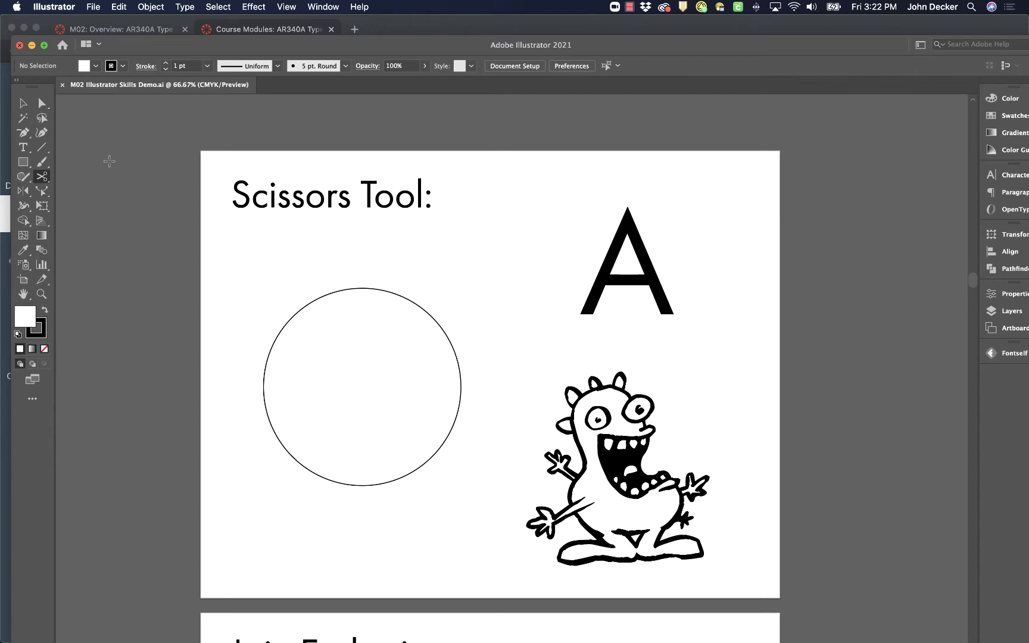
Zoom to 100%, then toggle Outline view on and back to Preview with Cmd+Y.
key(super+equal)
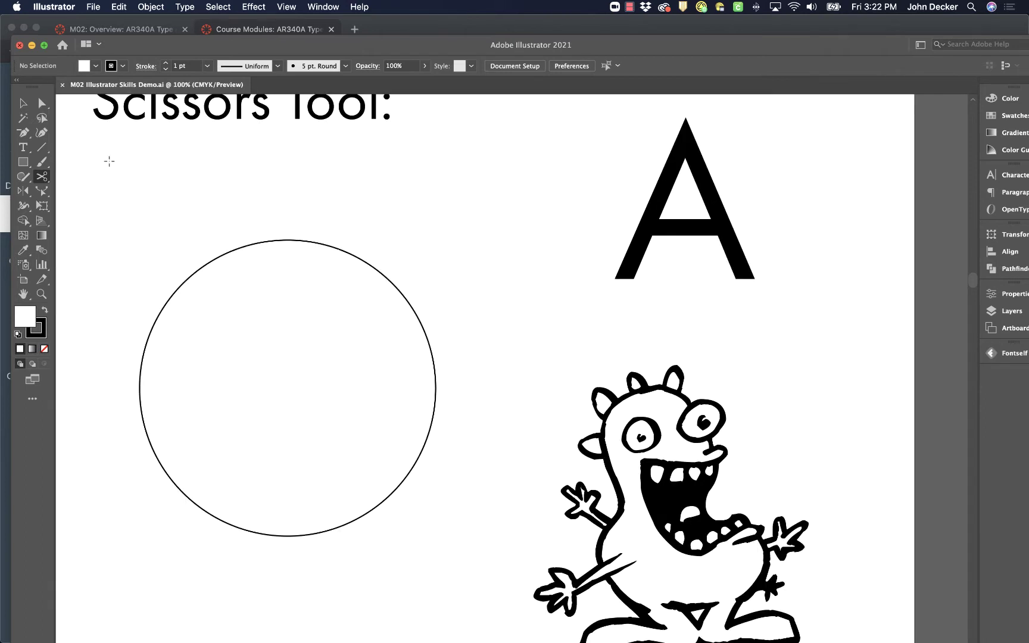
key(super+y)
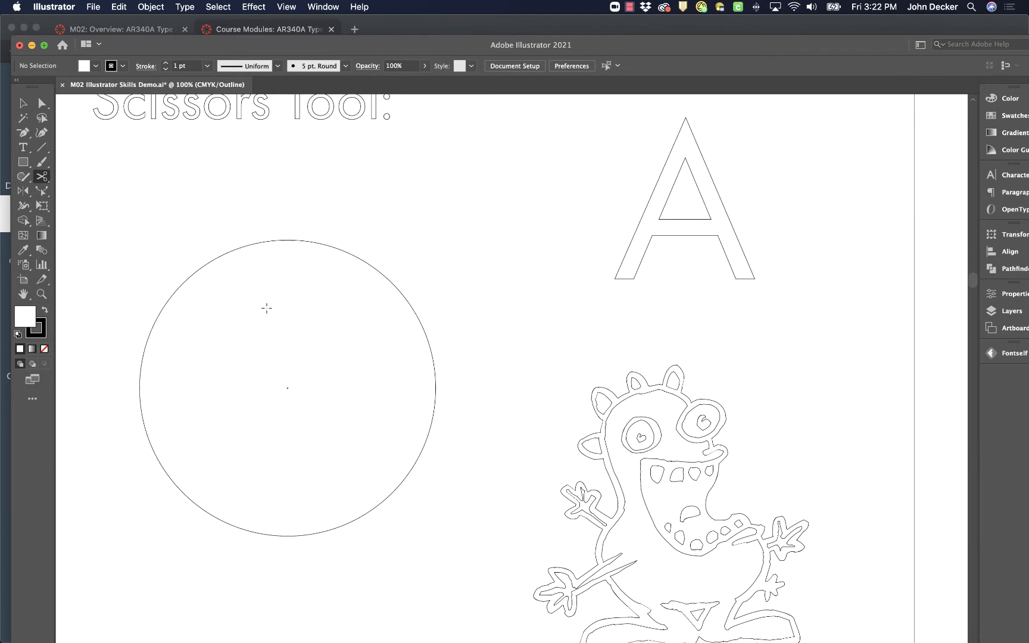
key(super+y)
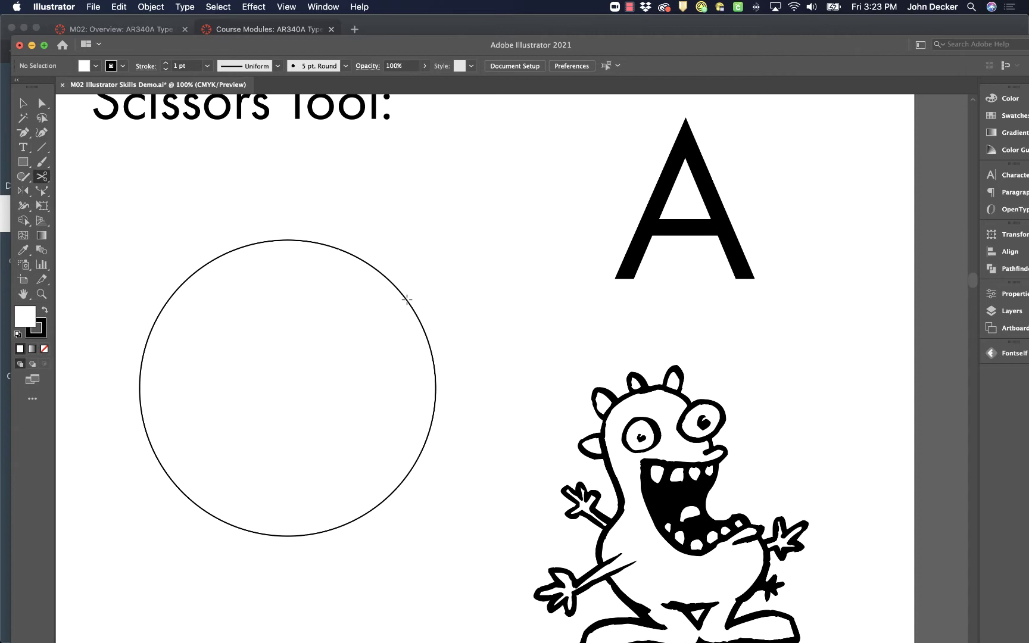
Cut the circle with the Scissors at its upper-right edge and its left edge.
click(407, 300)
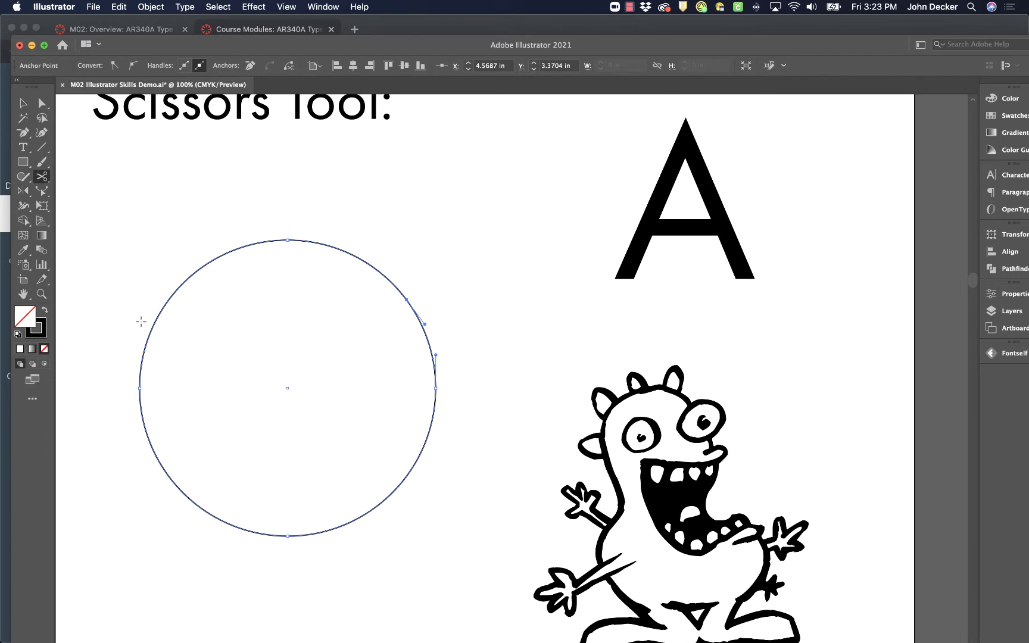
scroll(150, 324, right, 1)
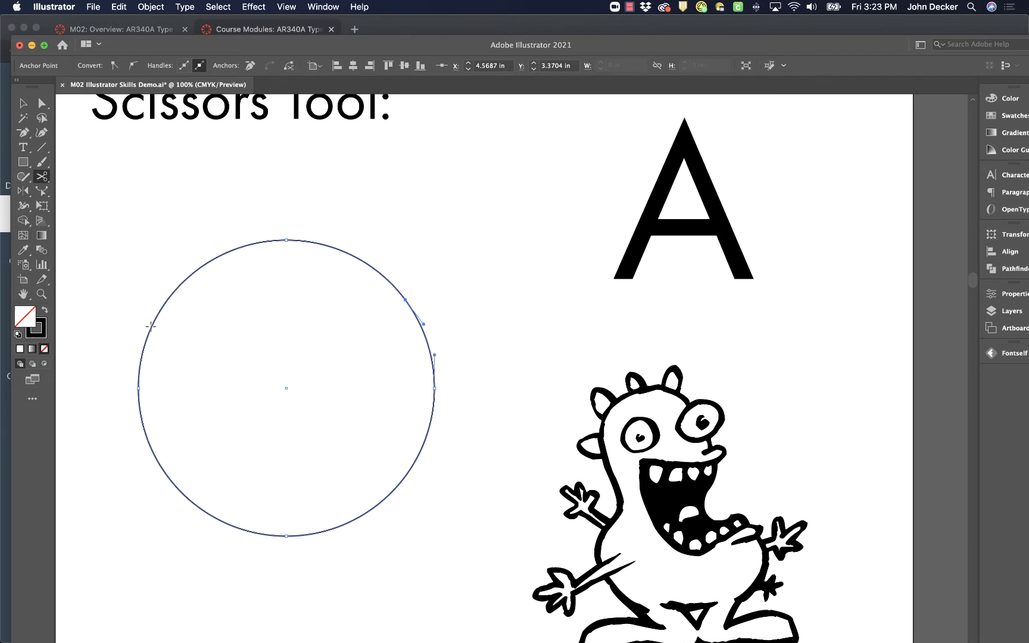
click(150, 325)
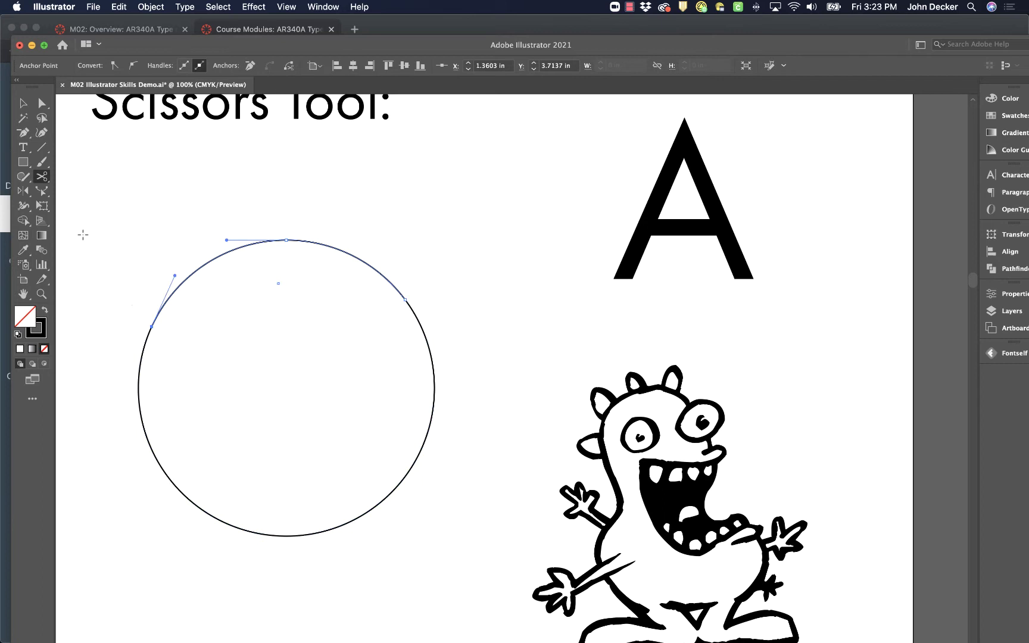
With the Selection tool, drag the circle's top arc upward off the rest.
click(23, 103)
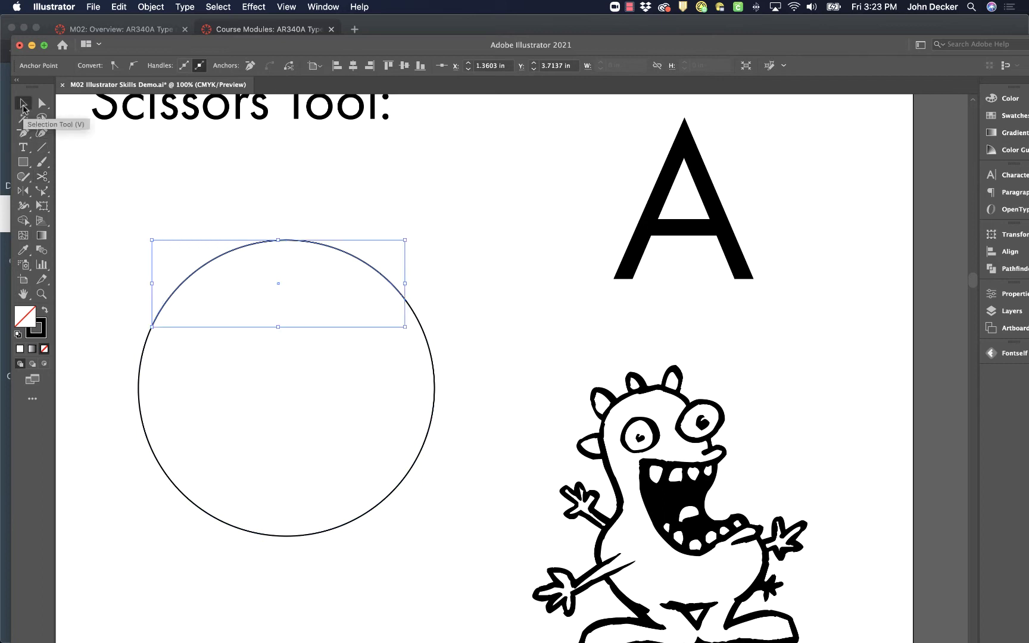
click(145, 165)
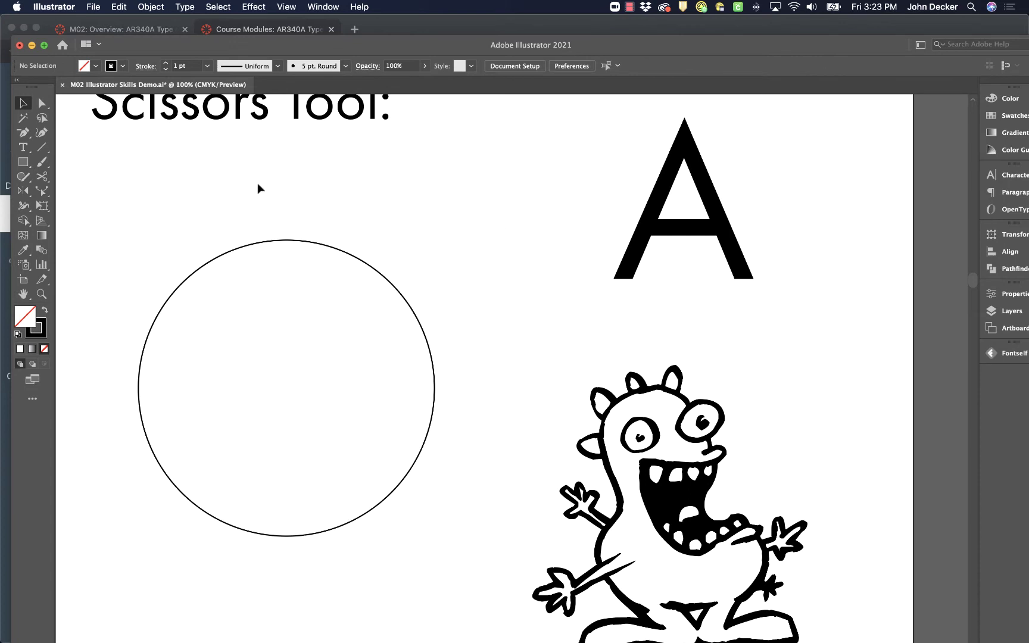
click(243, 251)
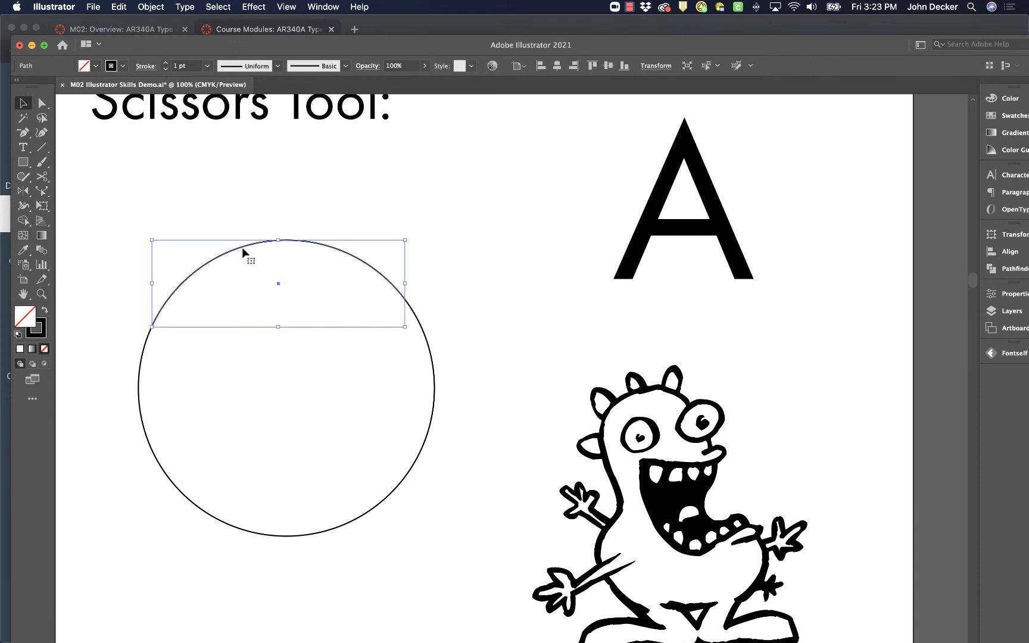
drag(242, 252, 240, 220)
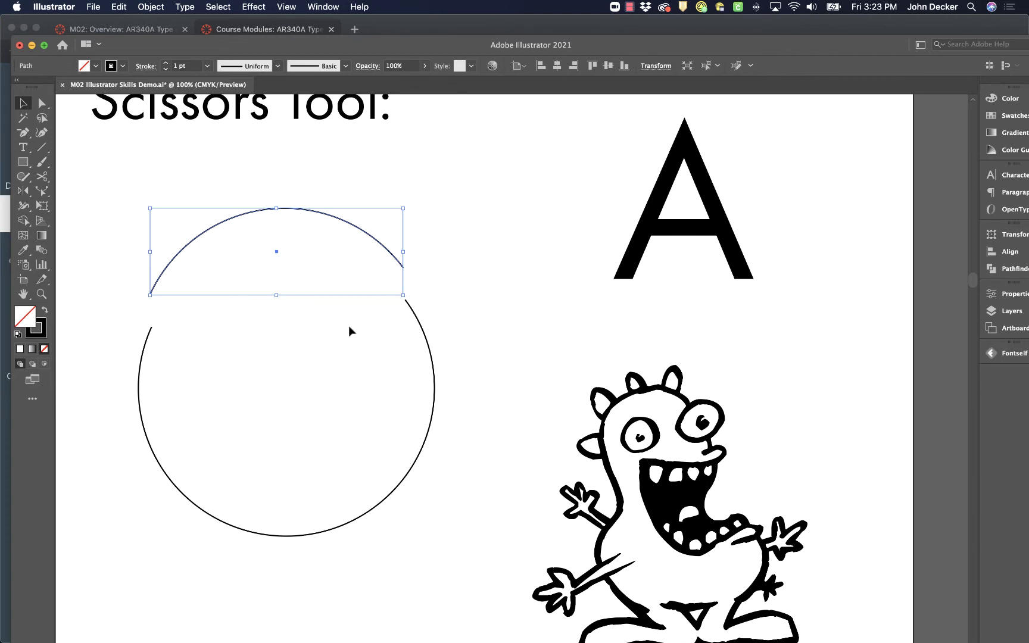
Select and deselect the lower arc, then toggle Outline view to check the gaps.
click(330, 367)
click(424, 337)
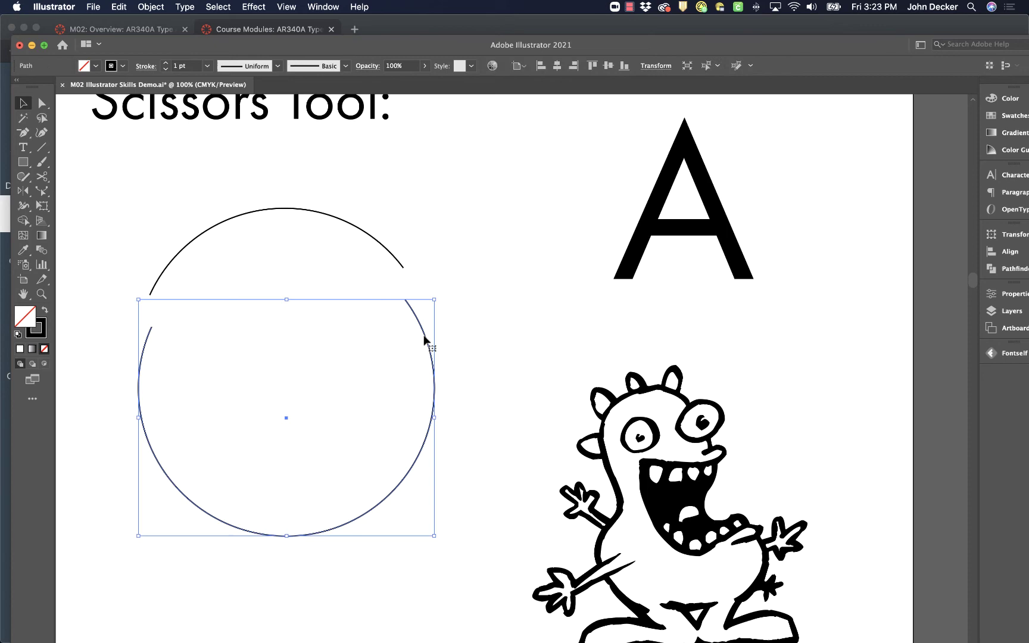
click(473, 317)
key(super+y)
key(super+y)
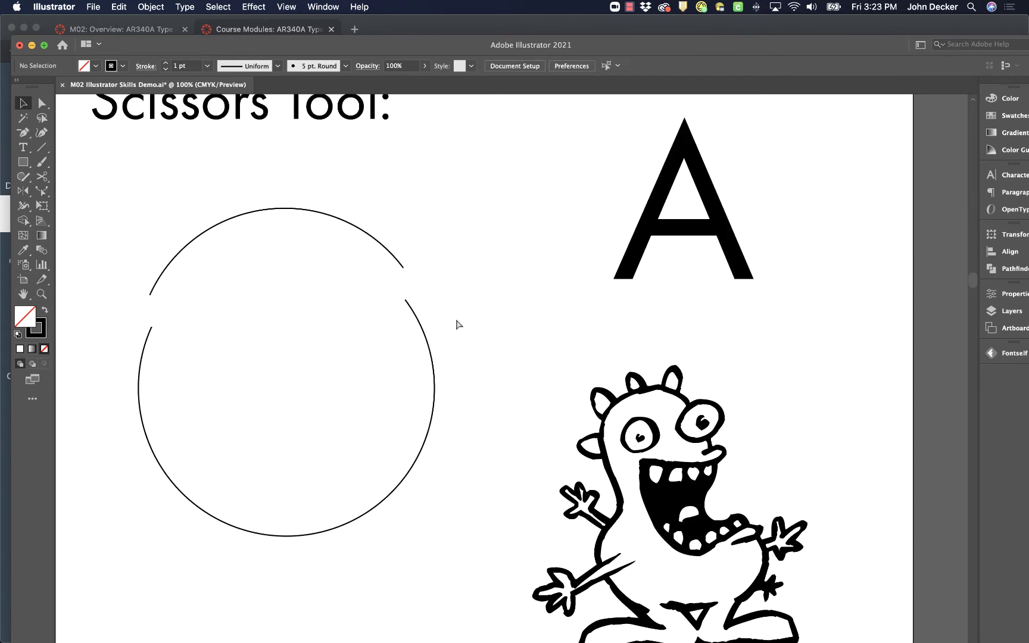
key(super+y)
key(super+y)
Select the letter A and zoom in to 200% on it.
click(717, 201)
key(a)
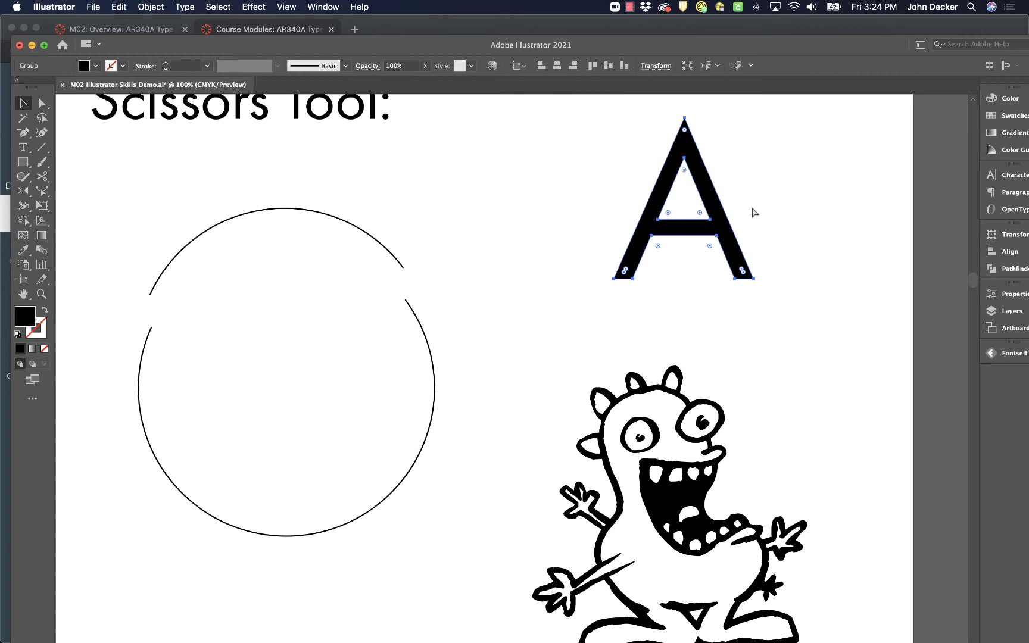
key(super+equal)
key(super+equal)
key(v)
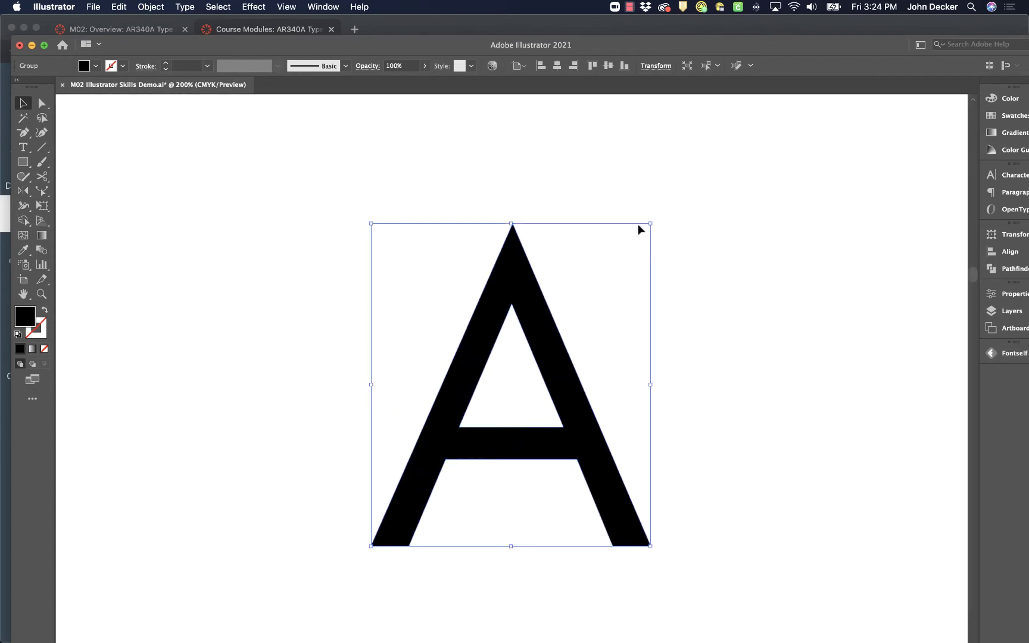
click(728, 231)
Toggle the A between Outline and Preview twice, ending in filled Preview.
key(super+y)
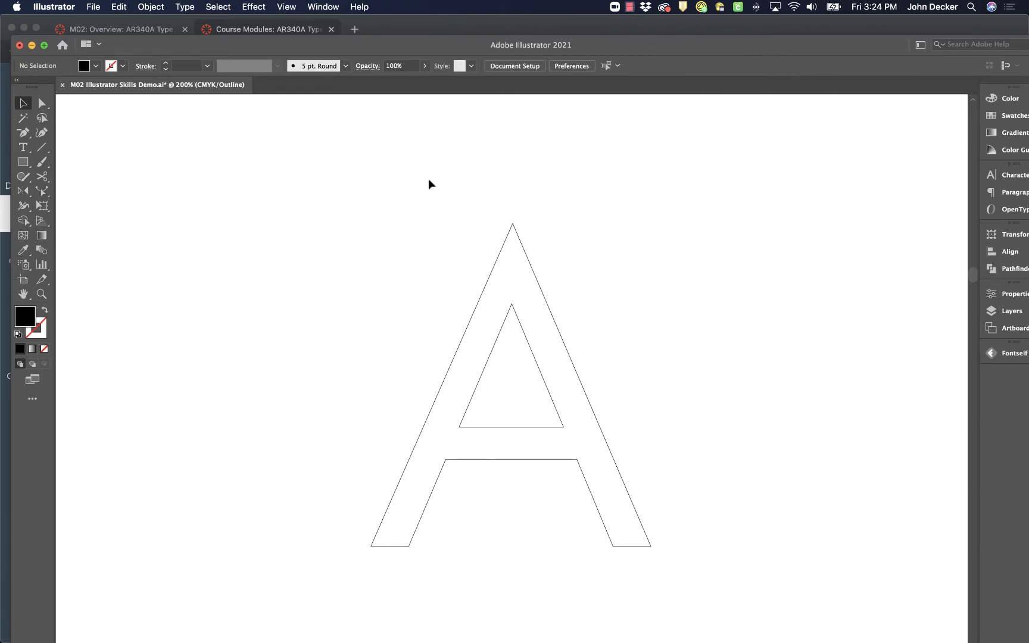
key(super+y)
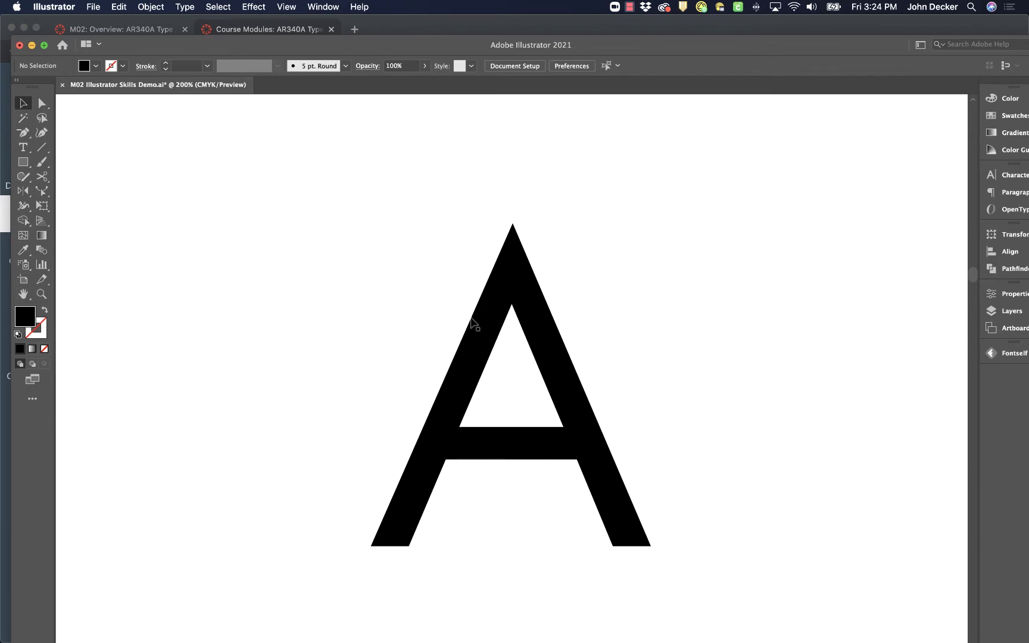
key(super+y)
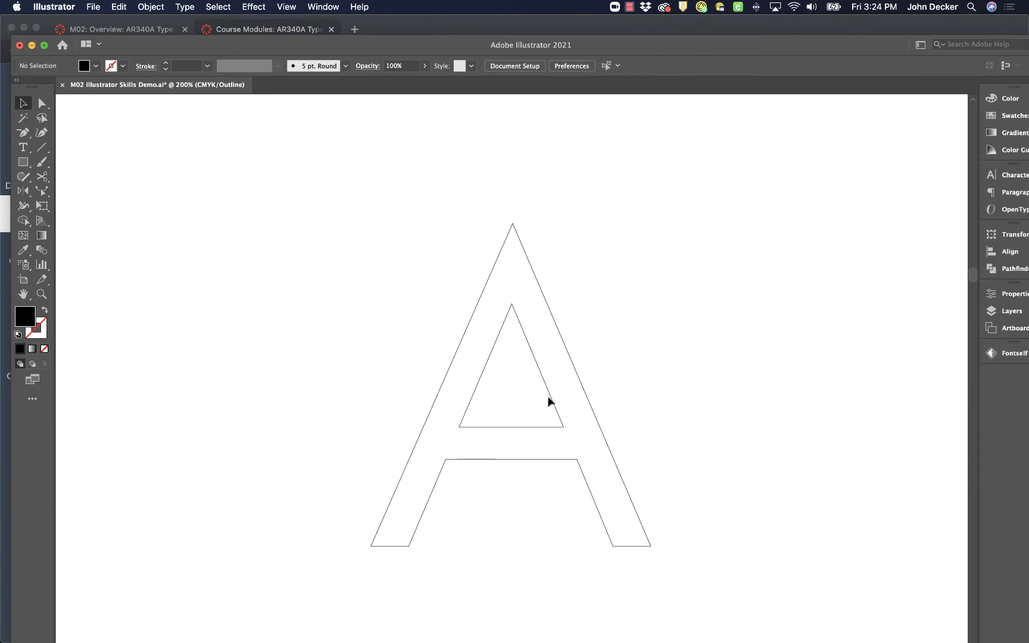
key(super+y)
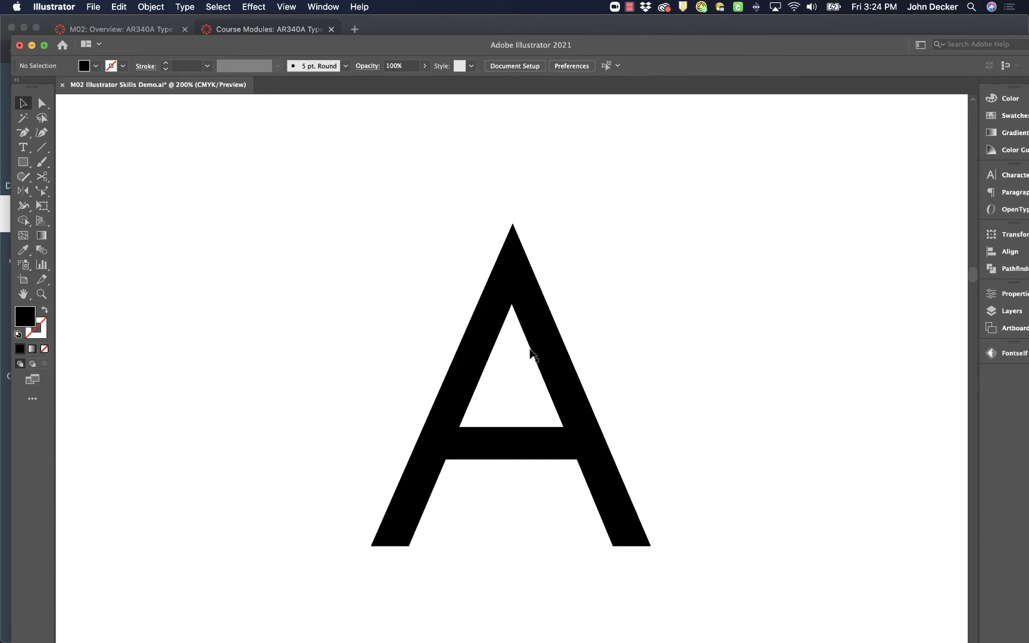
click(532, 344)
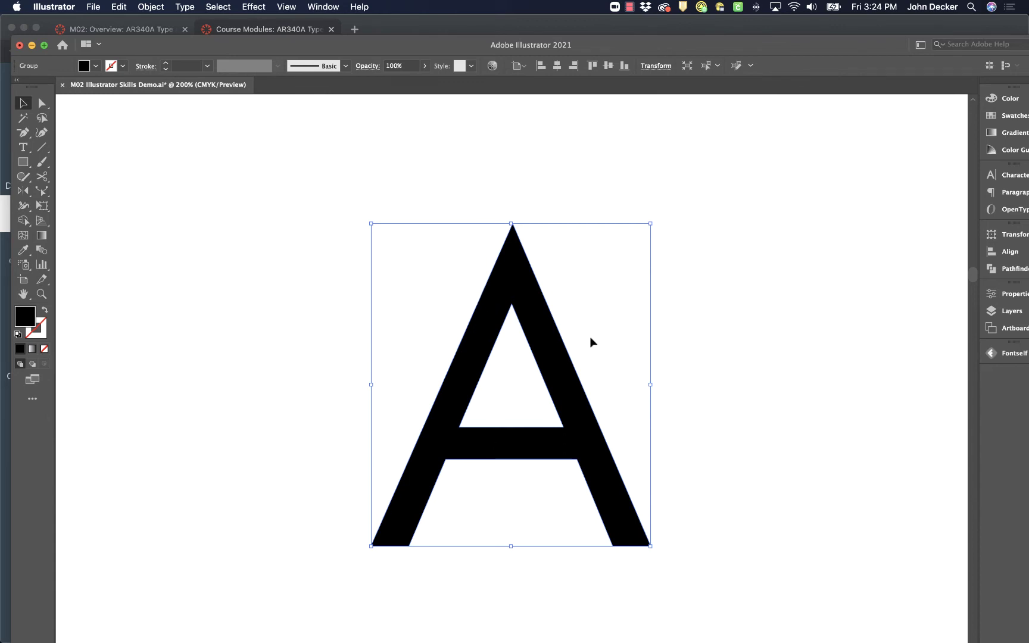
click(602, 272)
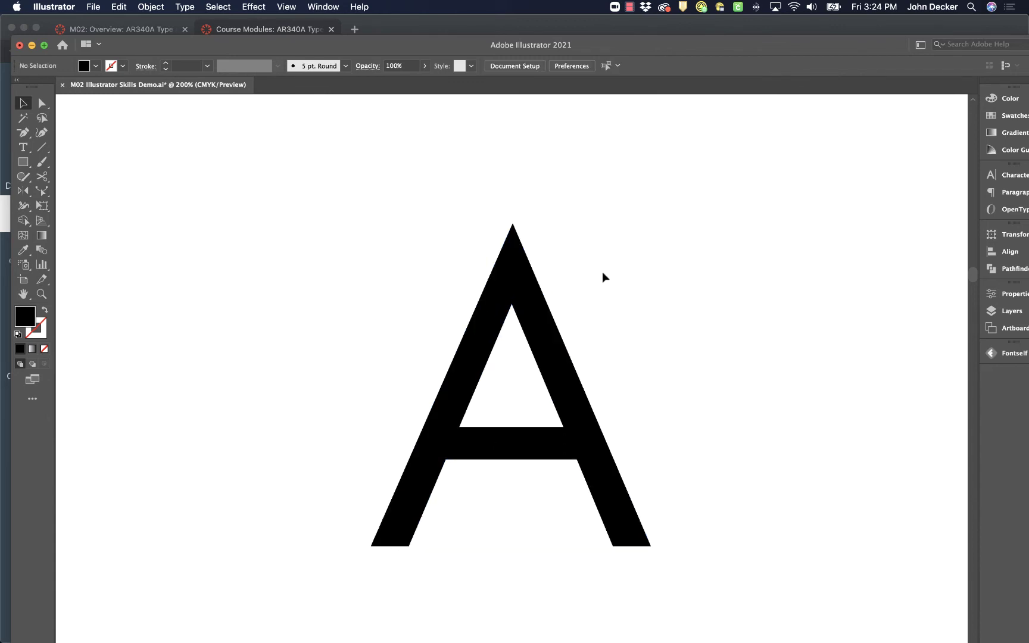
Cut the A's right and left edges just below the apex with Scissors.
key(c)
click(530, 265)
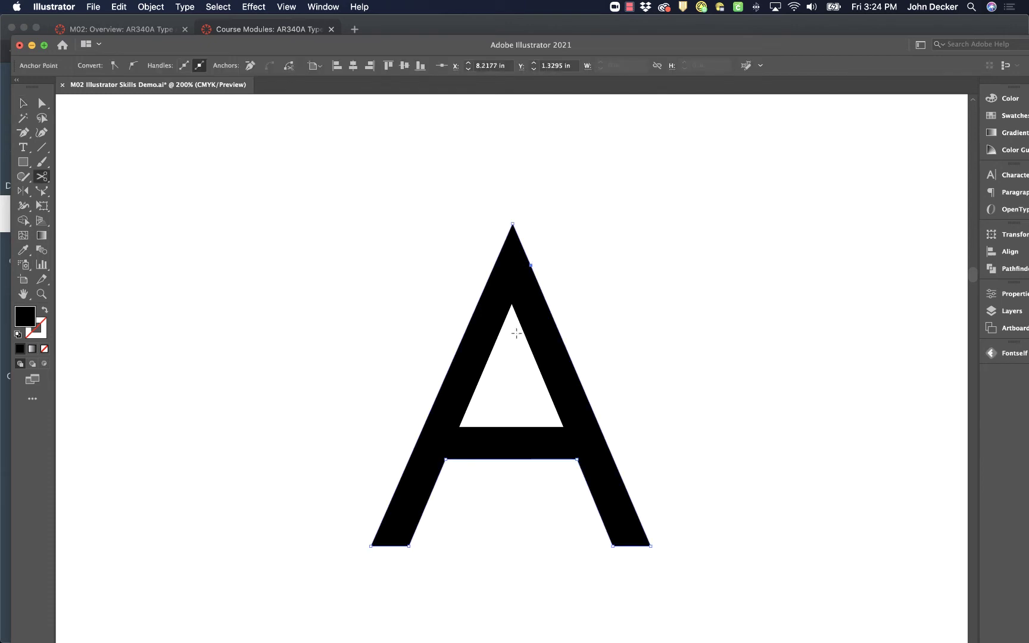
click(492, 263)
Using the Direct Selection tool, drag the cut-off tip of the A upward.
click(22, 103)
click(319, 234)
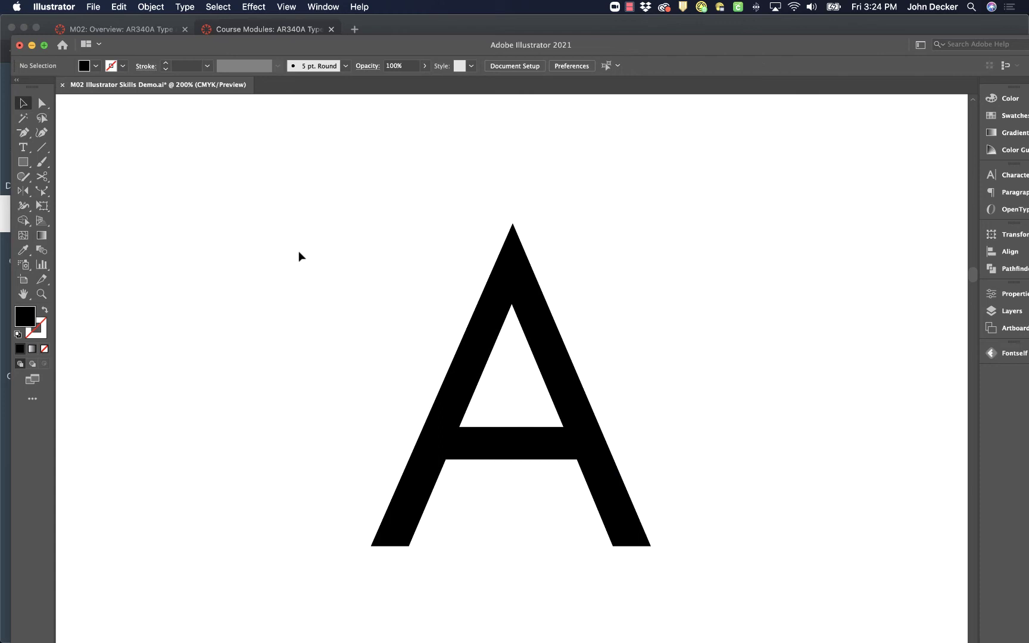
click(512, 253)
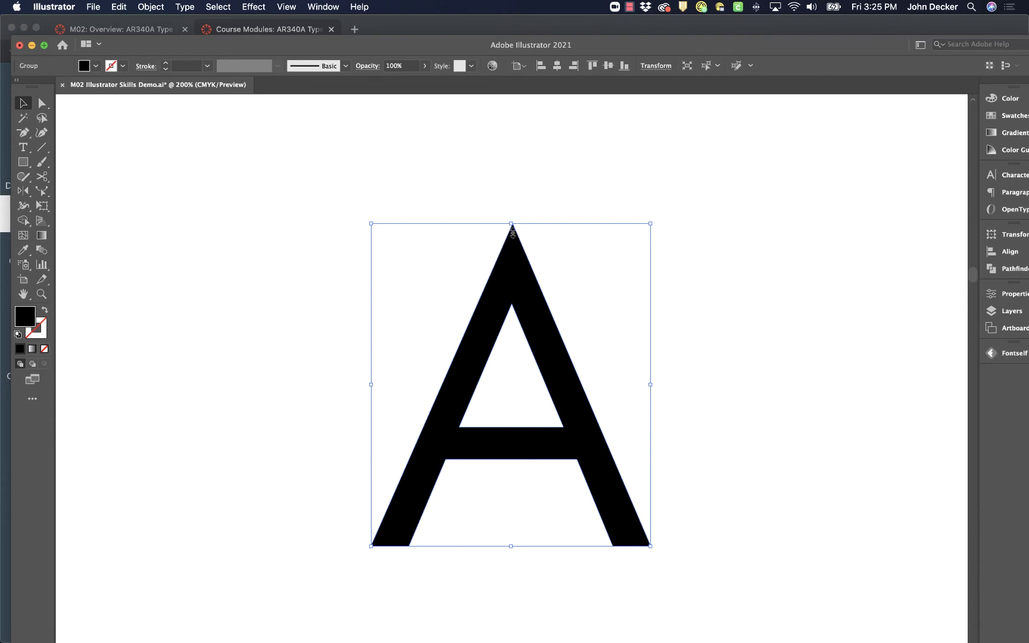
click(244, 193)
click(41, 103)
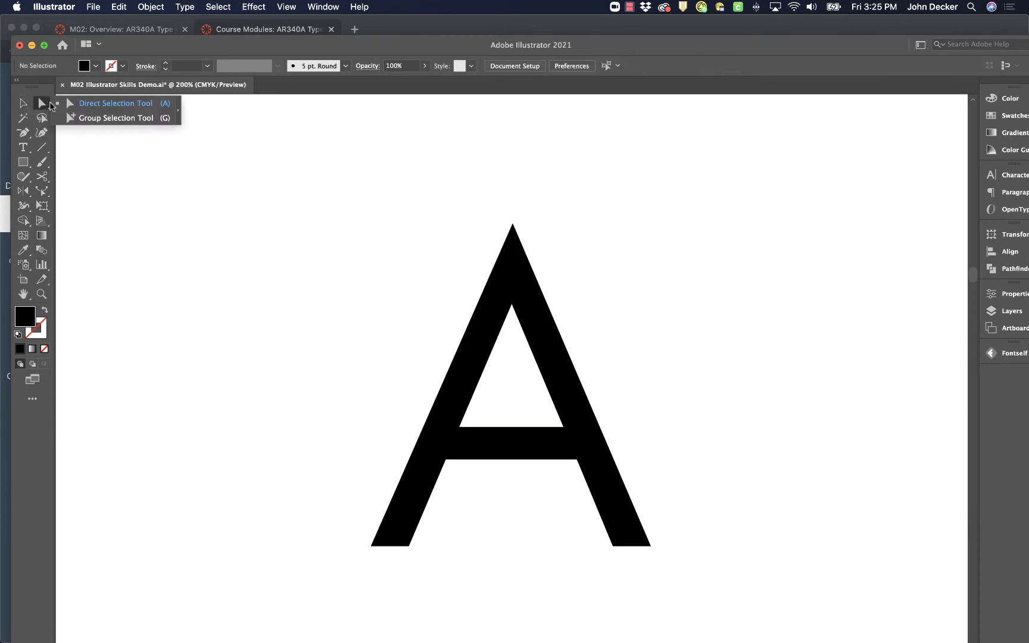
click(97, 118)
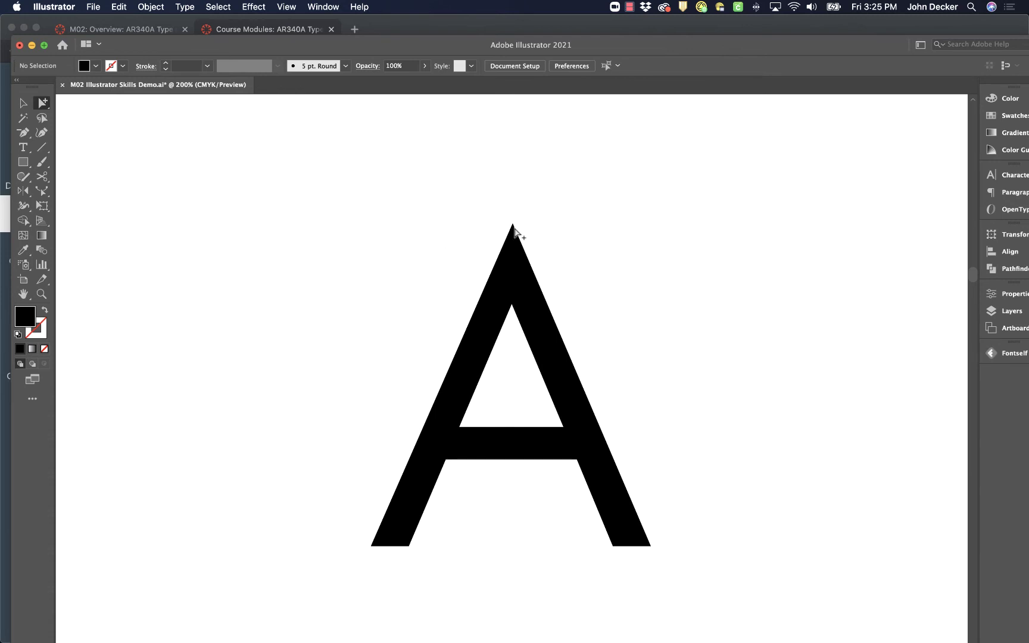
drag(513, 225, 514, 179)
click(603, 249)
Switch to Outline view and select the letter A group with the Selection tool.
key(super+y)
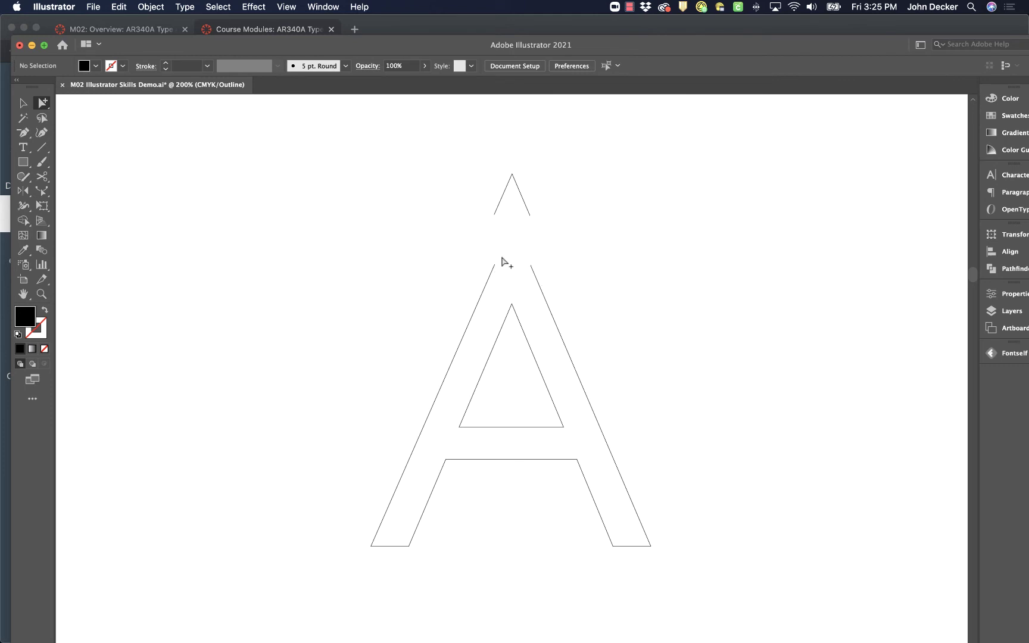
key(v)
click(543, 294)
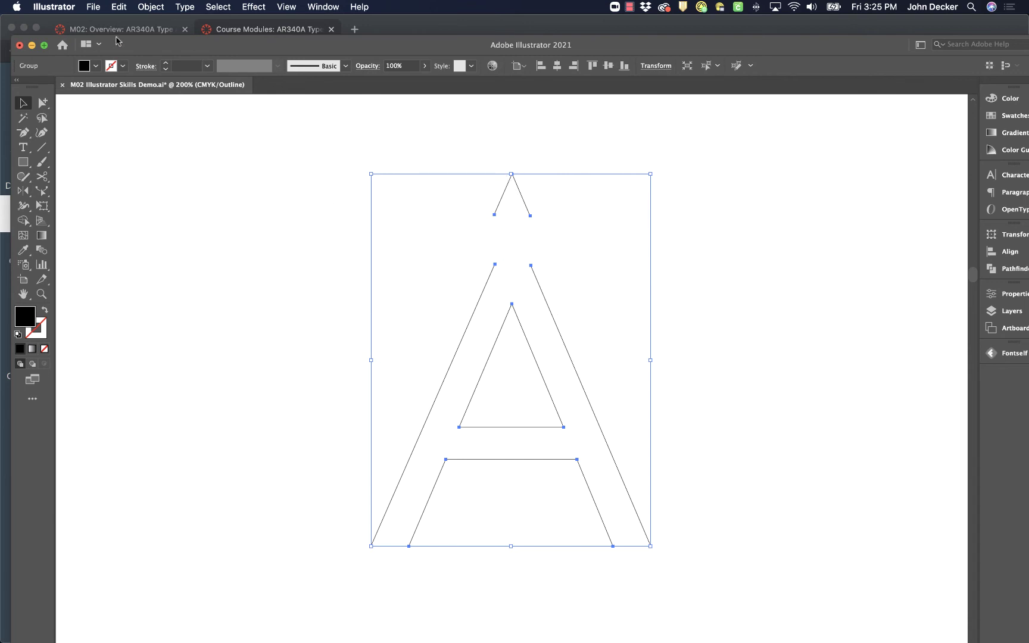
Release the A's compound path and ungroup its pieces.
click(150, 8)
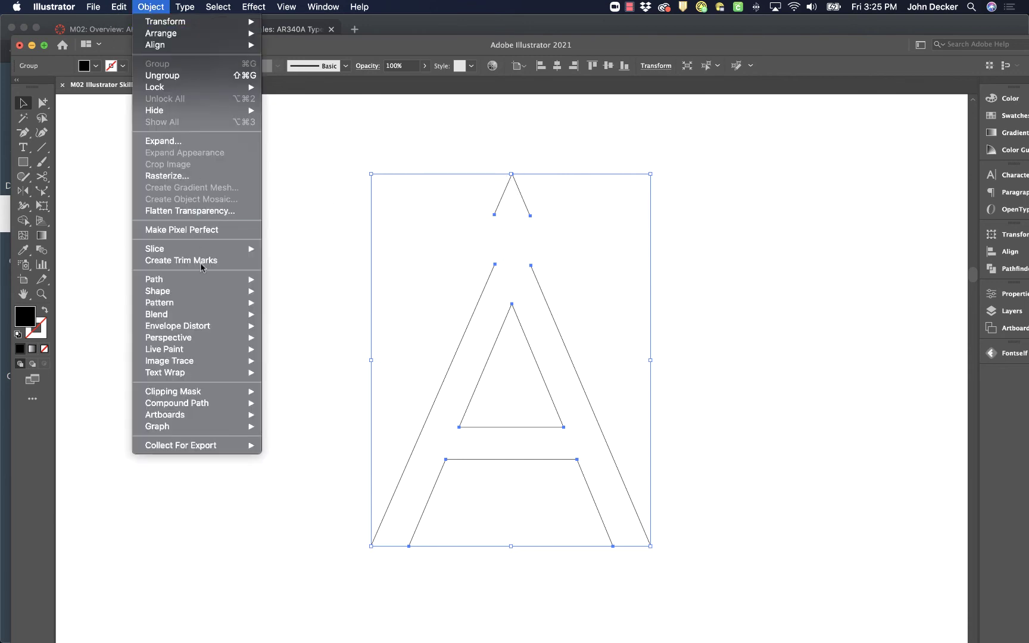
mouse_move(206, 402)
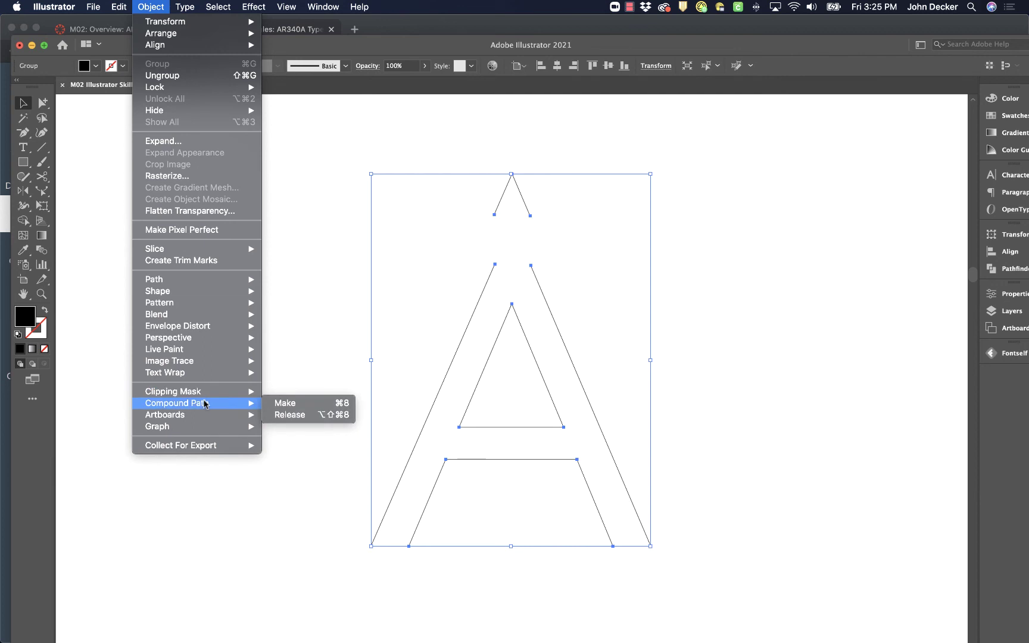
click(306, 414)
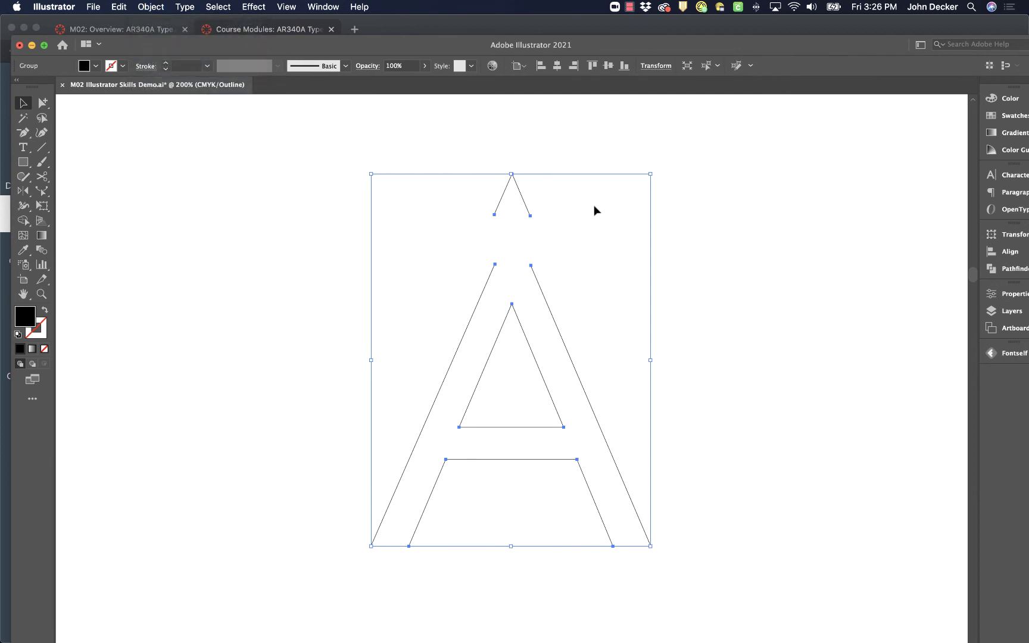
click(151, 8)
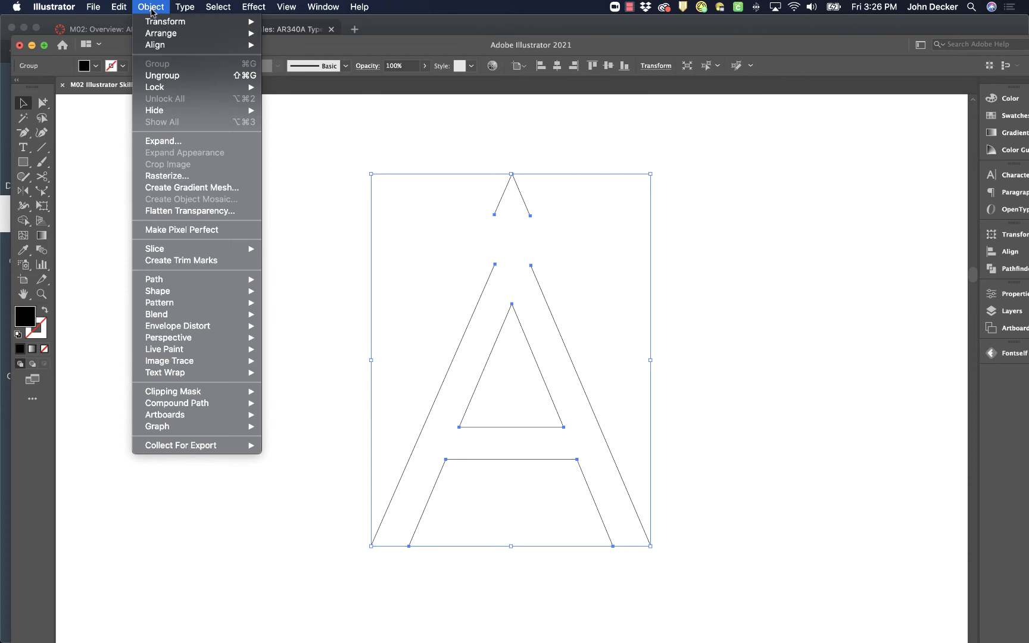
click(162, 75)
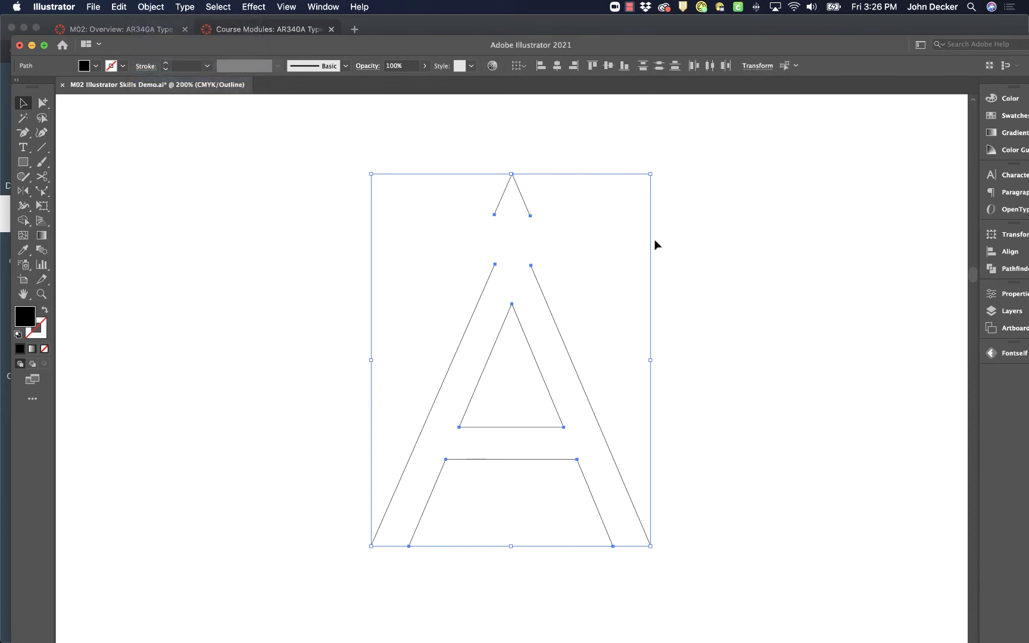
click(601, 230)
Reposition the detached triangular tip just above the top of the A.
drag(525, 208, 645, 195)
drag(532, 275, 651, 320)
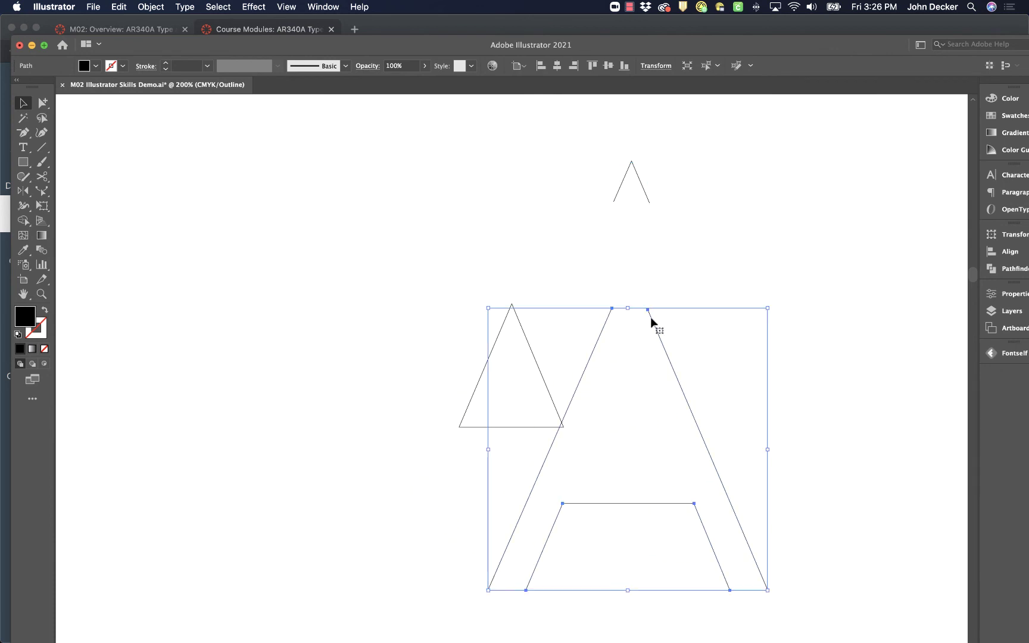
key(super+z)
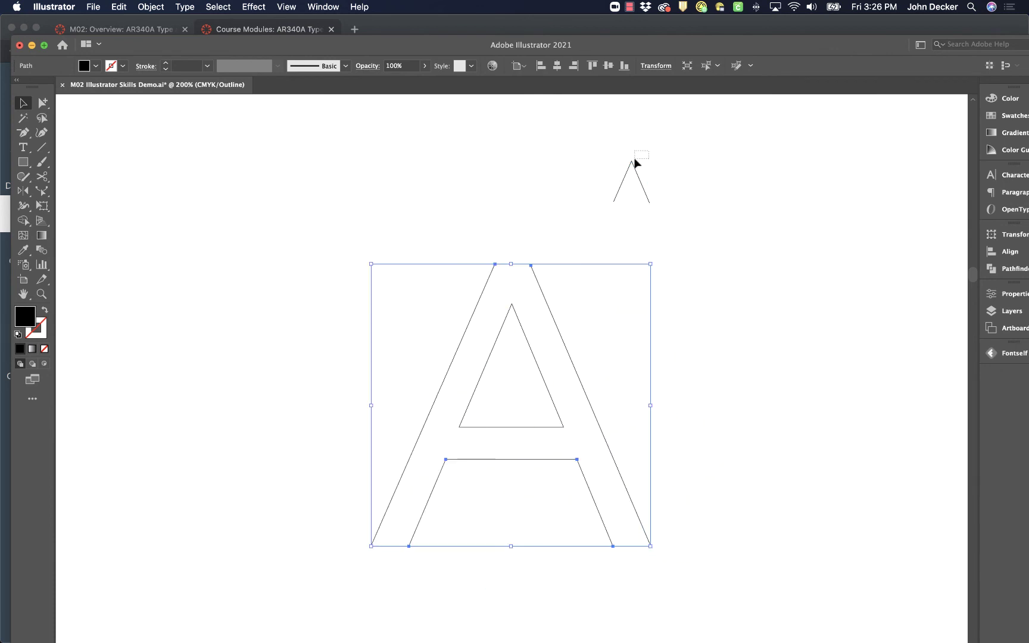
click(632, 164)
drag(636, 171, 539, 193)
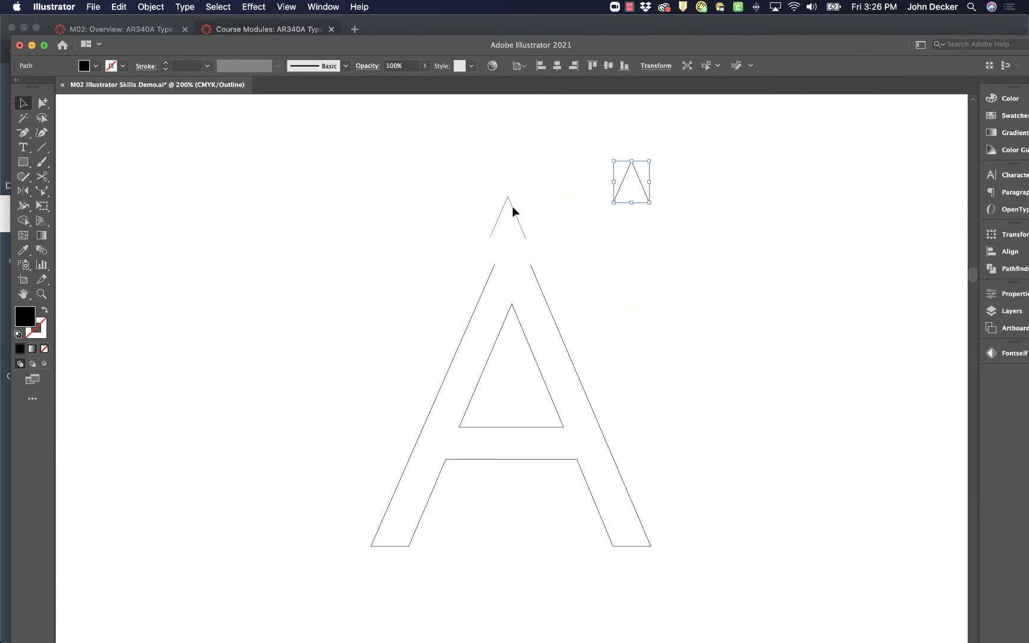
drag(504, 225, 503, 229)
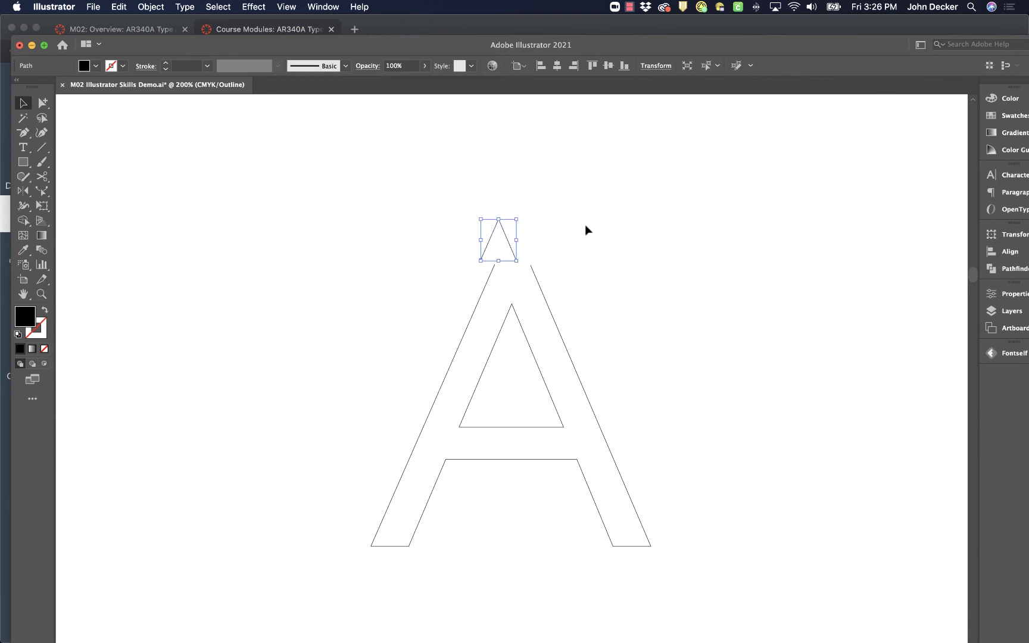
click(617, 233)
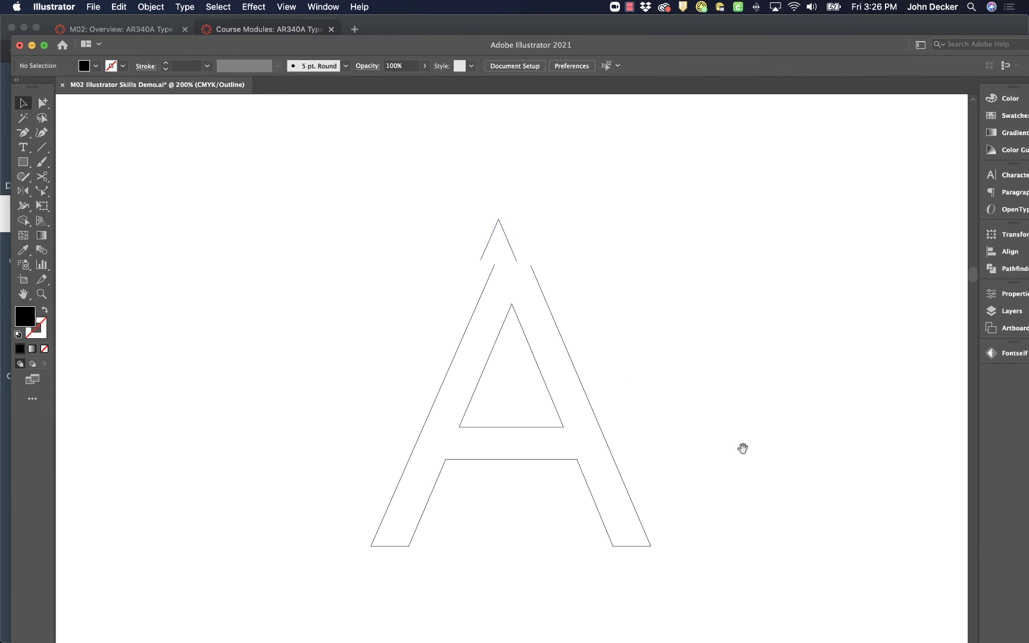
Pan down to bring the monster drawing into the centre of the view.
scroll(742, 448, down, 10)
key(super+y)
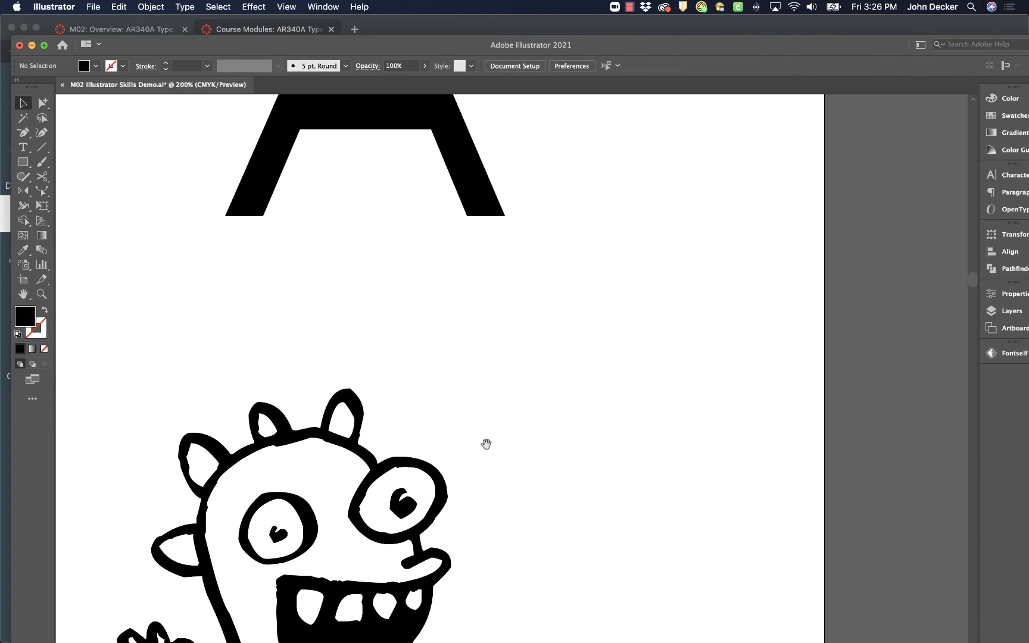
drag(481, 459, 691, 136)
drag(752, 328, 671, 327)
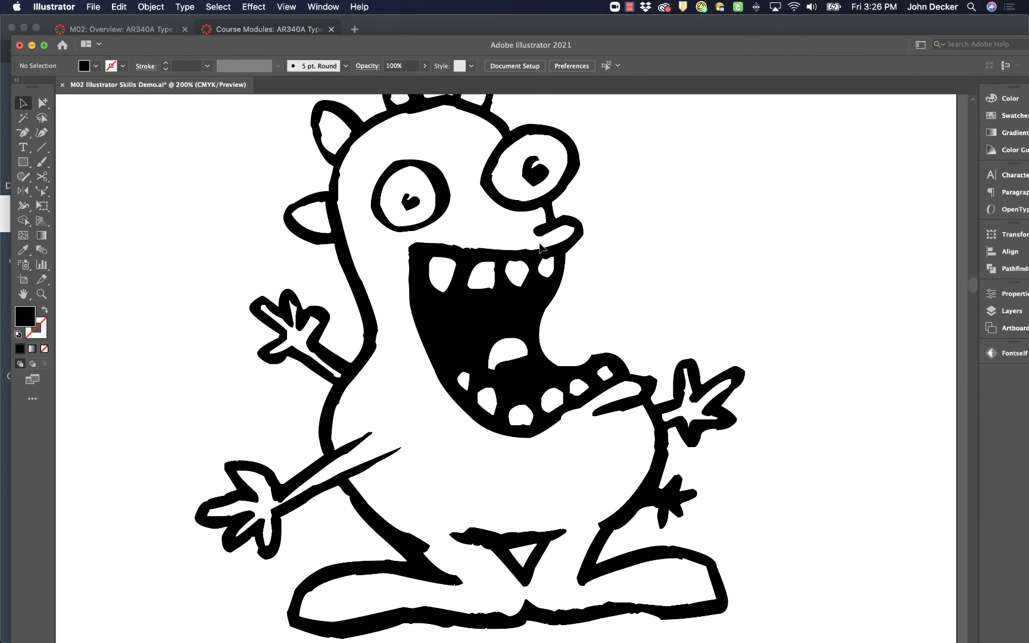
click(529, 274)
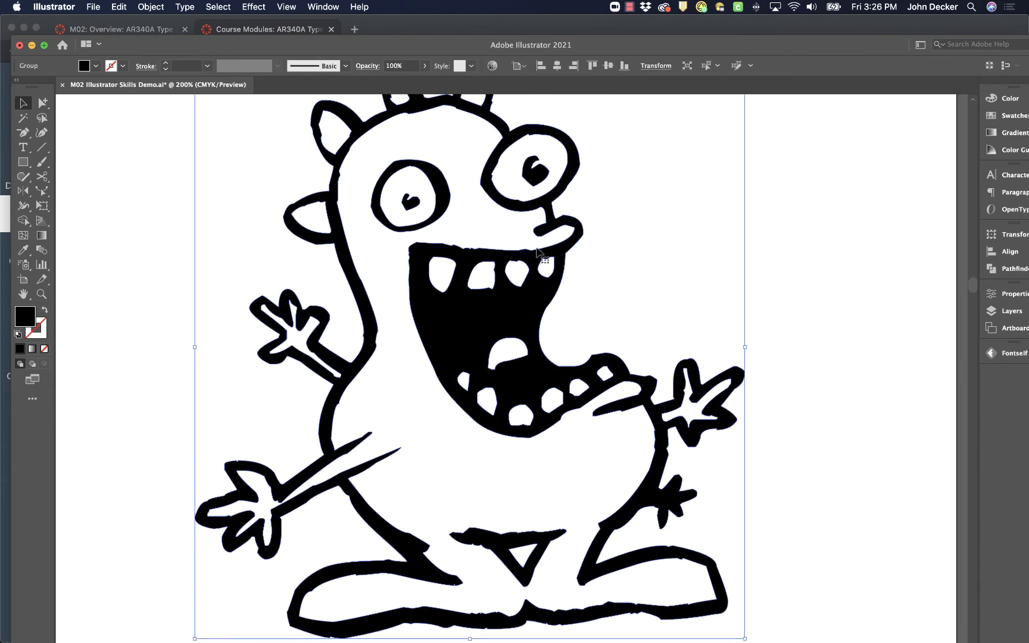
click(653, 256)
Toggle the monster between Preview and Outline, ending in Outline view.
key(super+y)
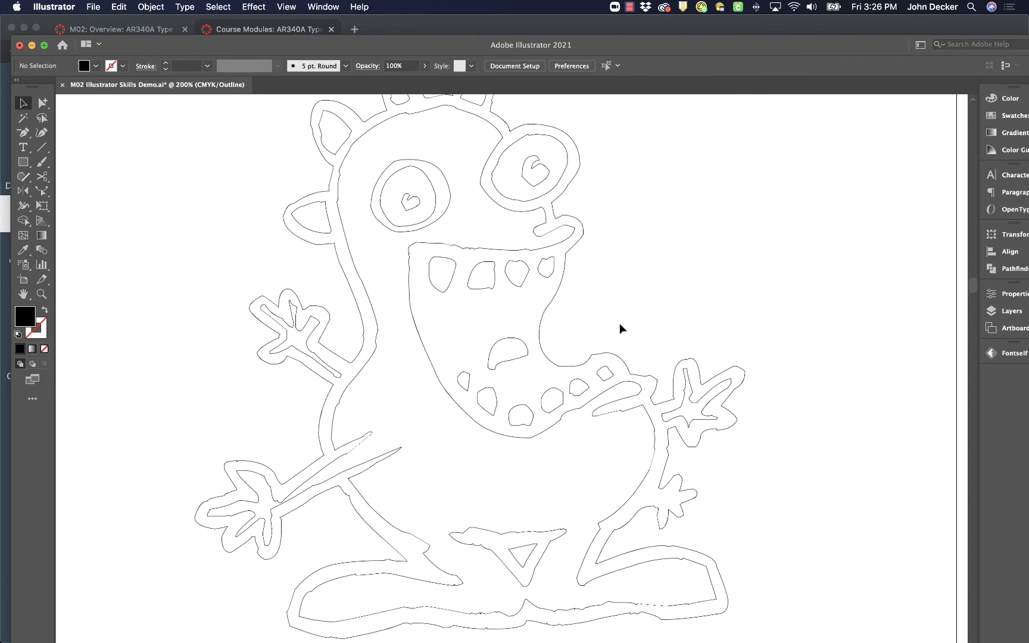
key(super+y)
key(super+y)
scroll(669, 180, right, 3)
scroll(668, 180, down, 2)
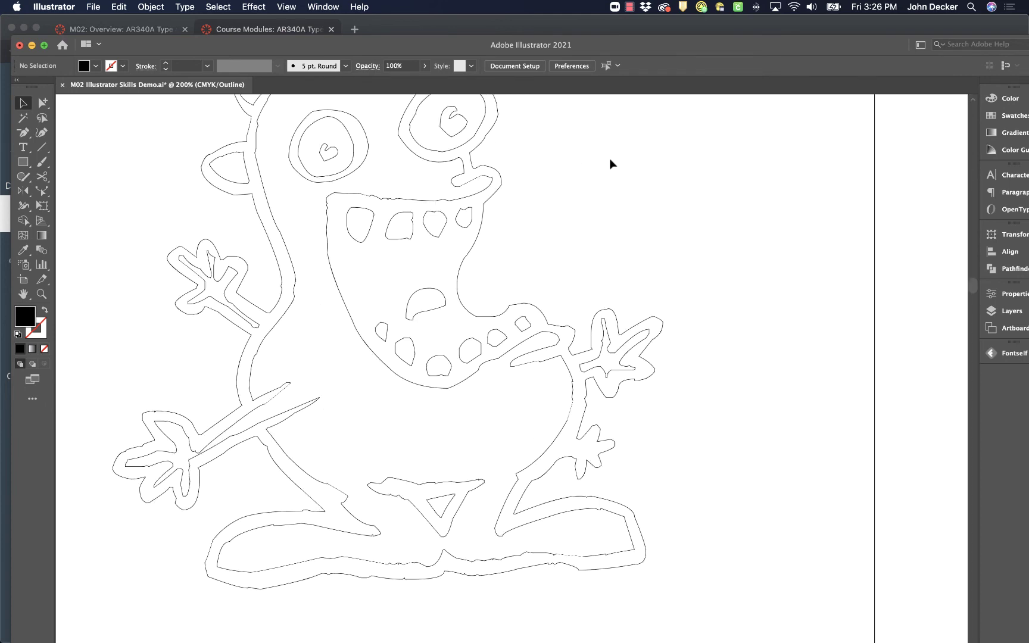
key(super+y)
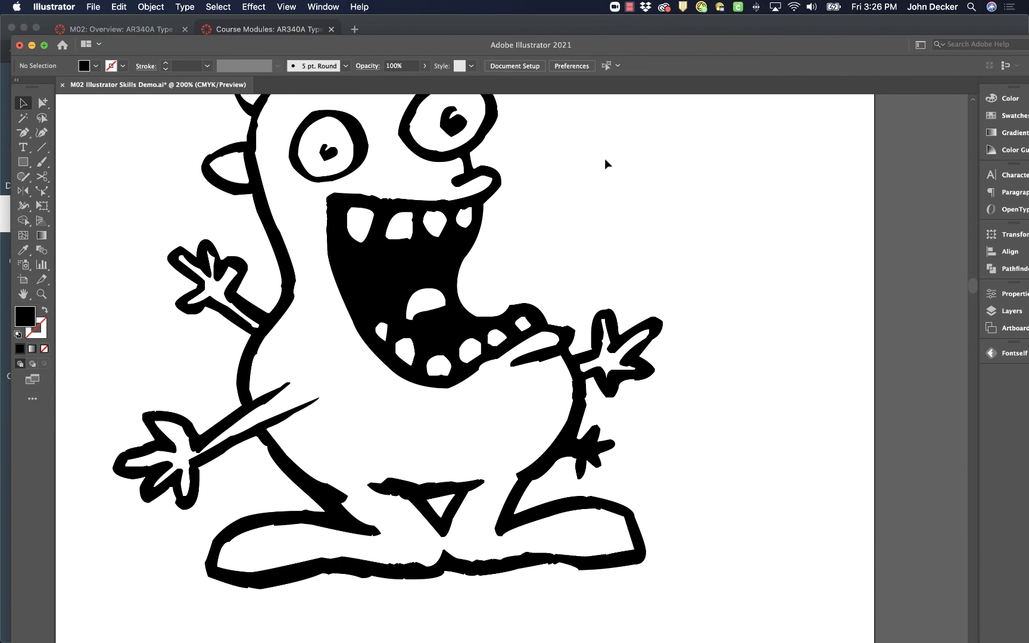
key(super+y)
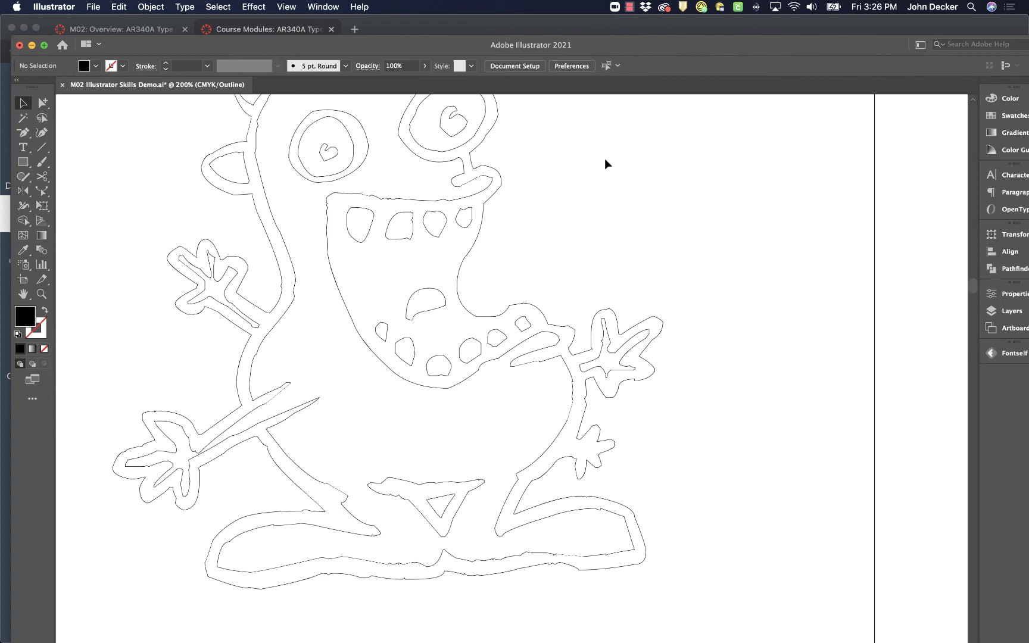
Cut the monster's outline with Scissors at the mouth's upper-right and lower-right corners.
key(c)
click(483, 203)
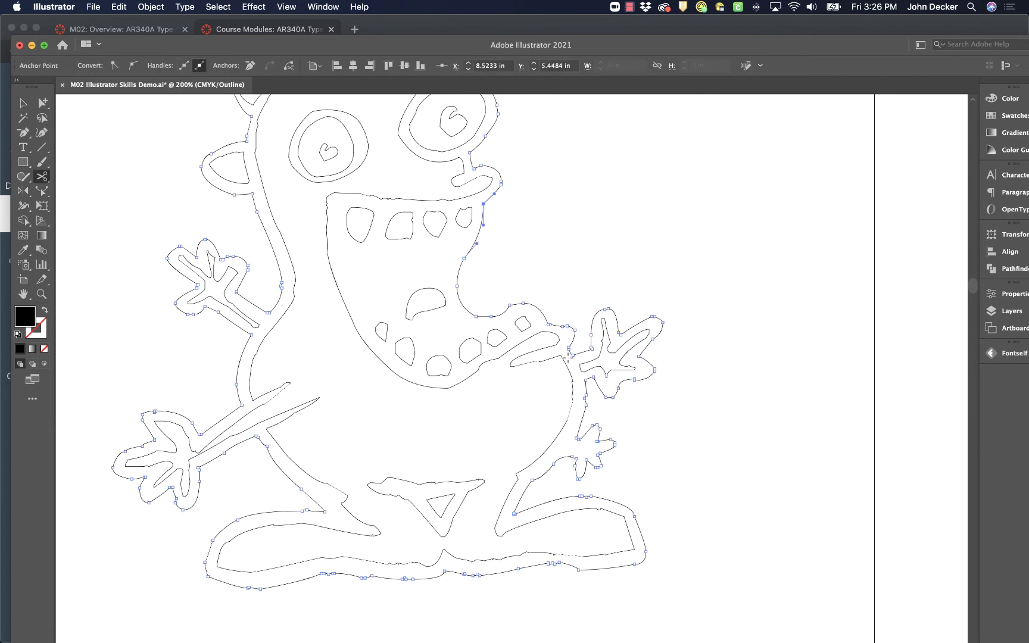
click(547, 324)
Delete the bumpy cut-off right edge of the monster's mouth with Direct Selection.
drag(41, 102, 67, 107)
click(601, 192)
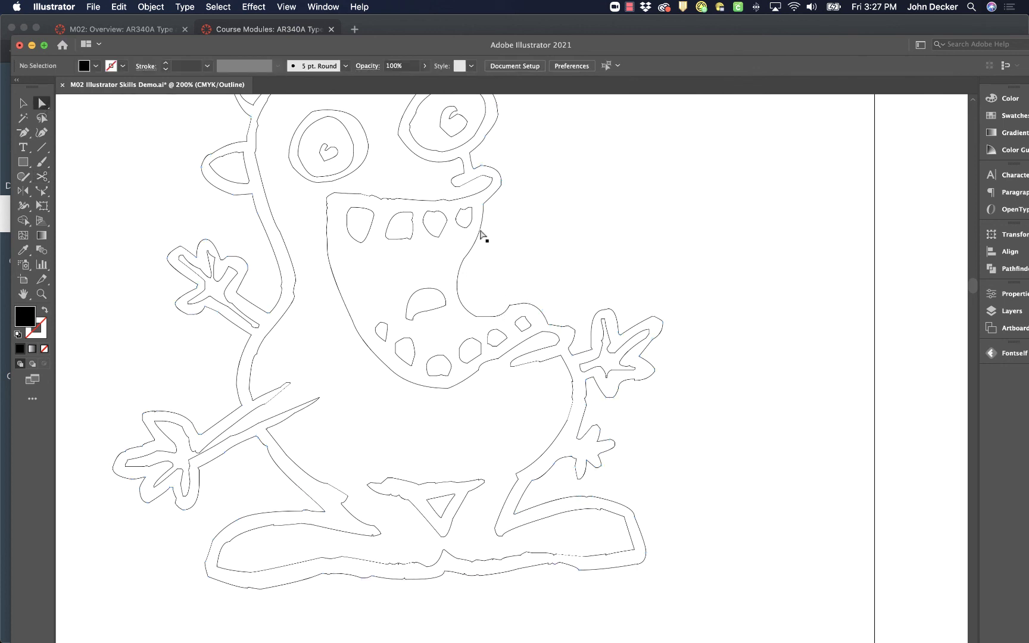
click(481, 234)
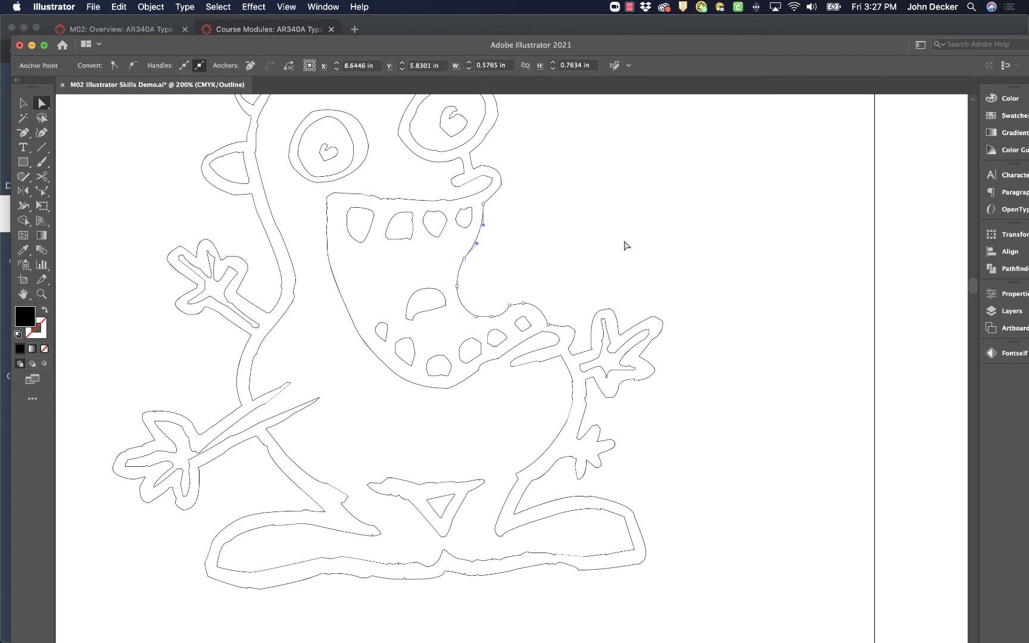
key(Delete)
key(Delete)
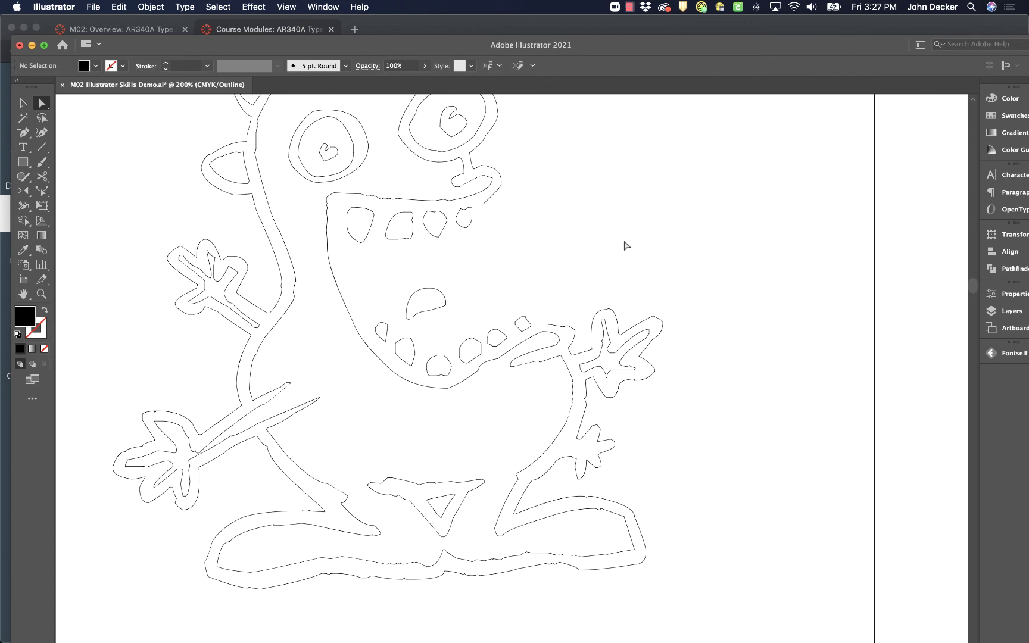
Draw a smooth Pen curve from the mouth's upper cut end to its lower corner.
key(p)
click(483, 205)
drag(547, 324, 633, 367)
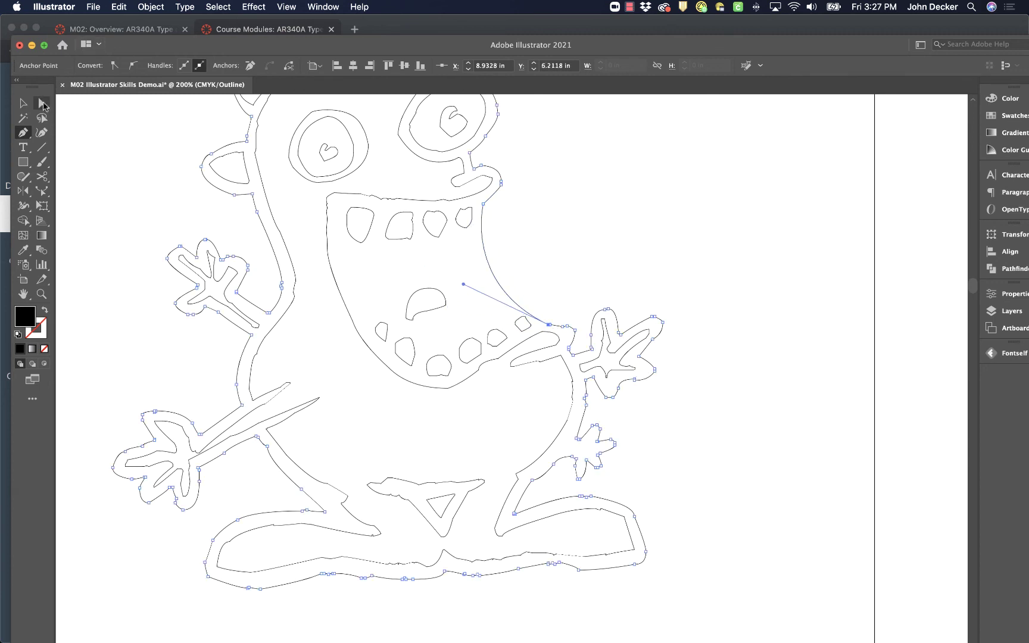
Deselect the artwork, switch back to filled Preview, and pan to the cut circle.
key(a)
click(24, 102)
click(73, 112)
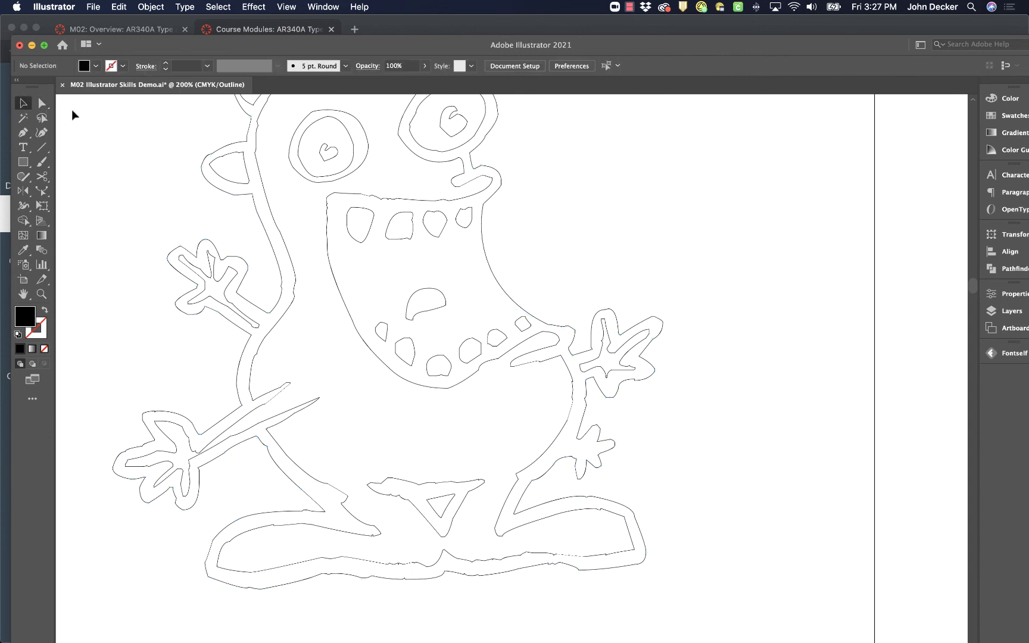
key(super+y)
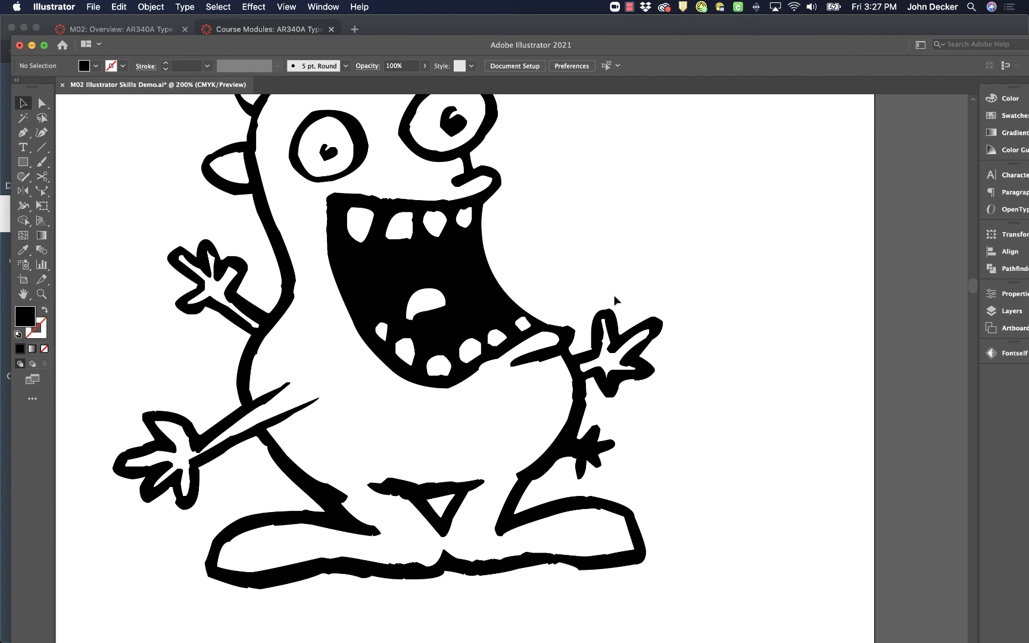
drag(181, 247, 730, 471)
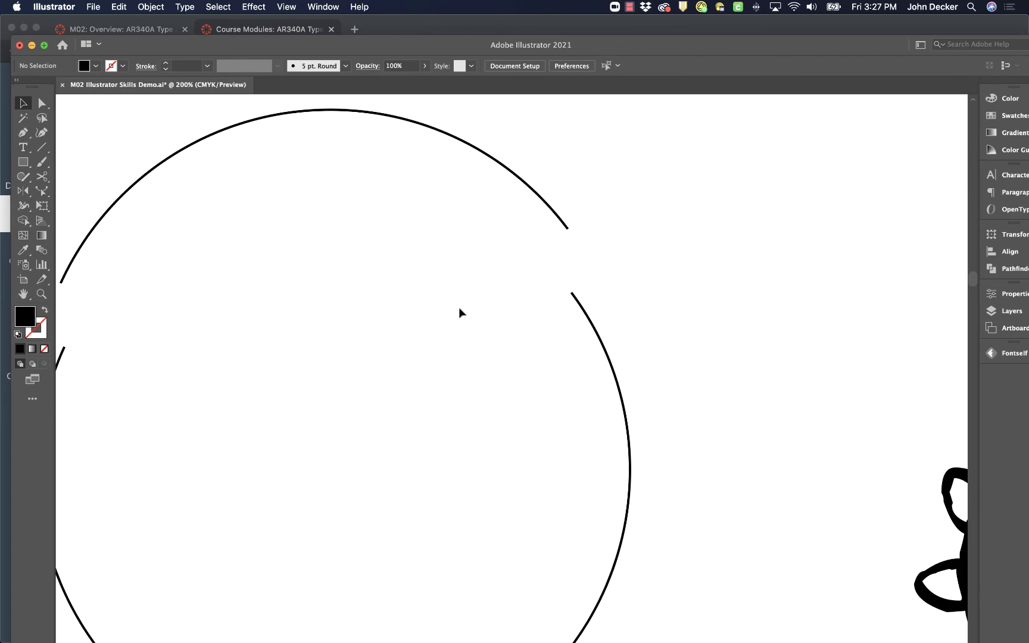